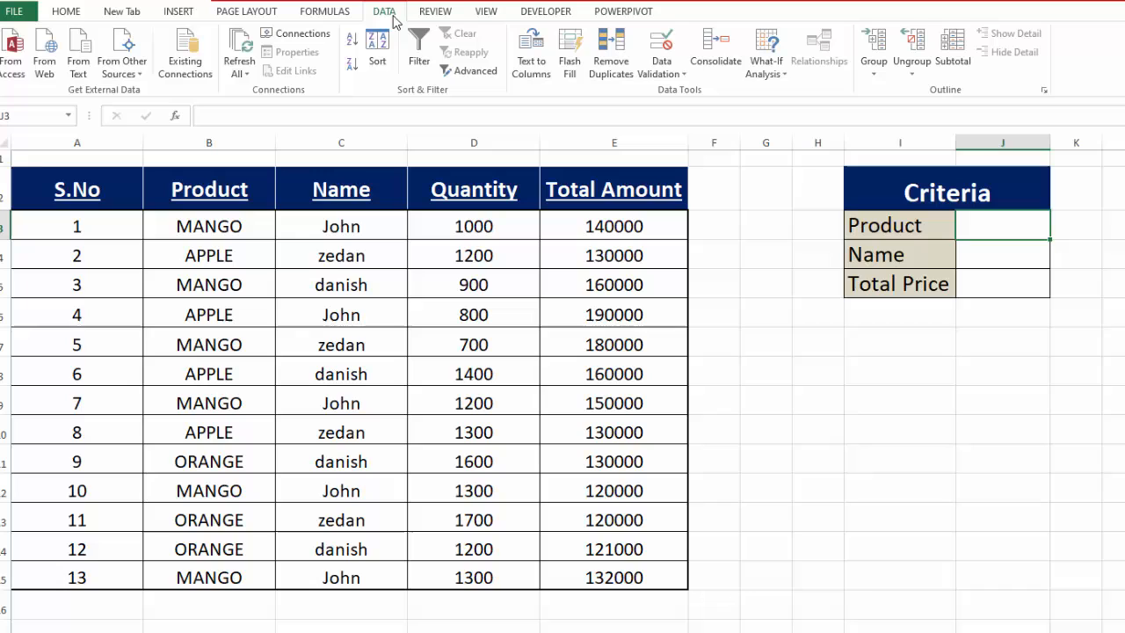
# - Add a drop-down list validation to the Product criteria cell with the source MANGO,APPLE,ORAGE
pyautogui.click(663, 74)
pyautogui.click(694, 93)
pyautogui.click(591, 363)
pyautogui.click(534, 413)
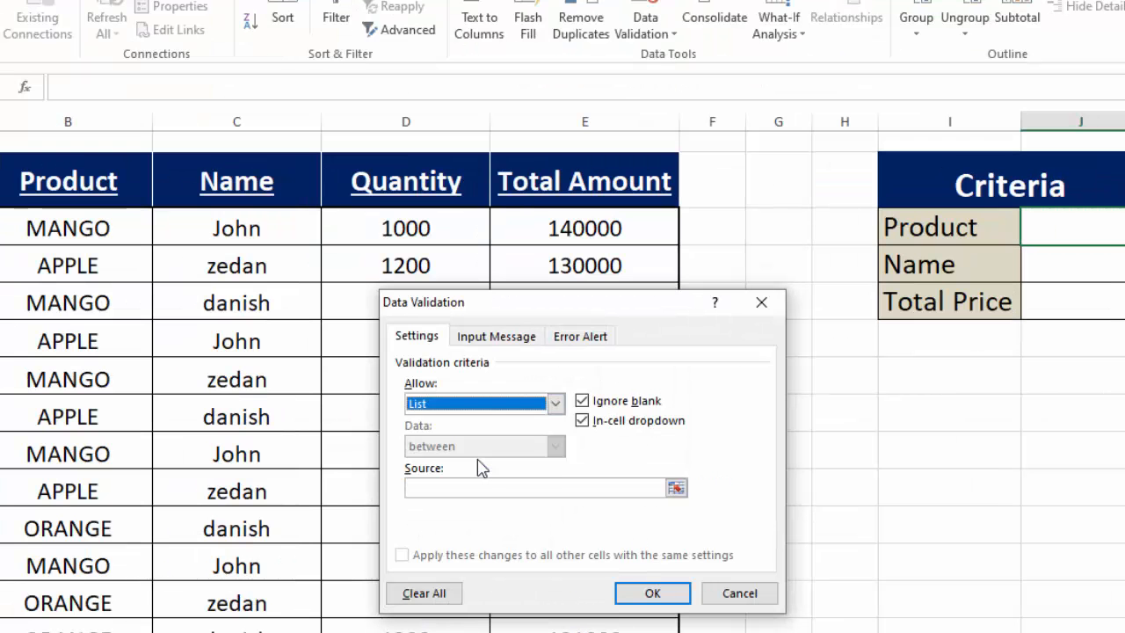
pyautogui.click(485, 486)
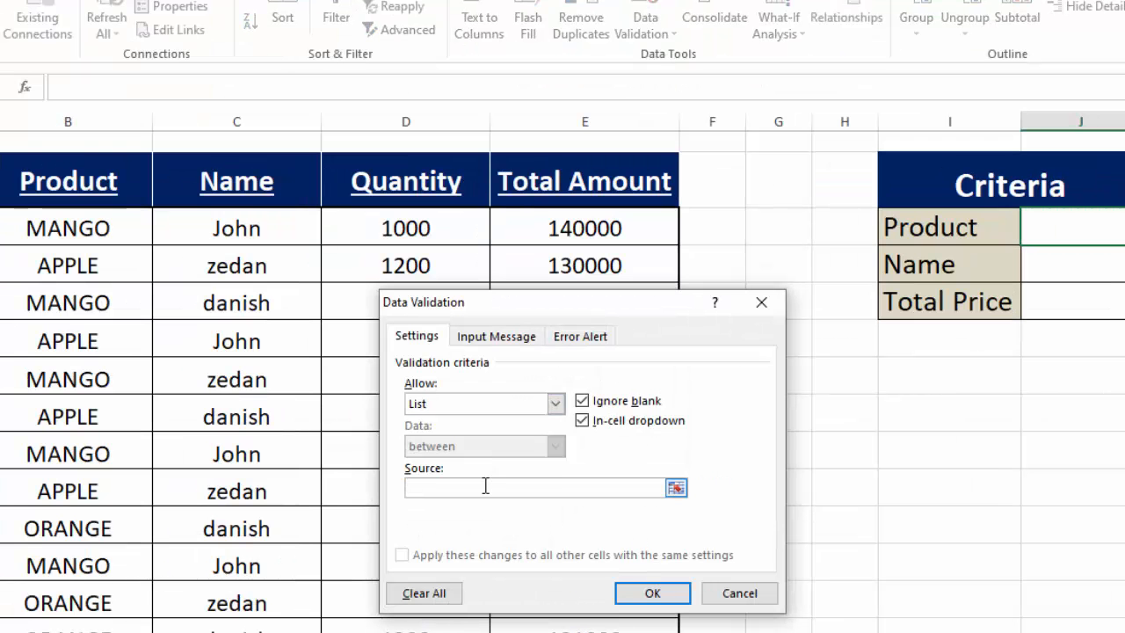
pyautogui.write('MANG')
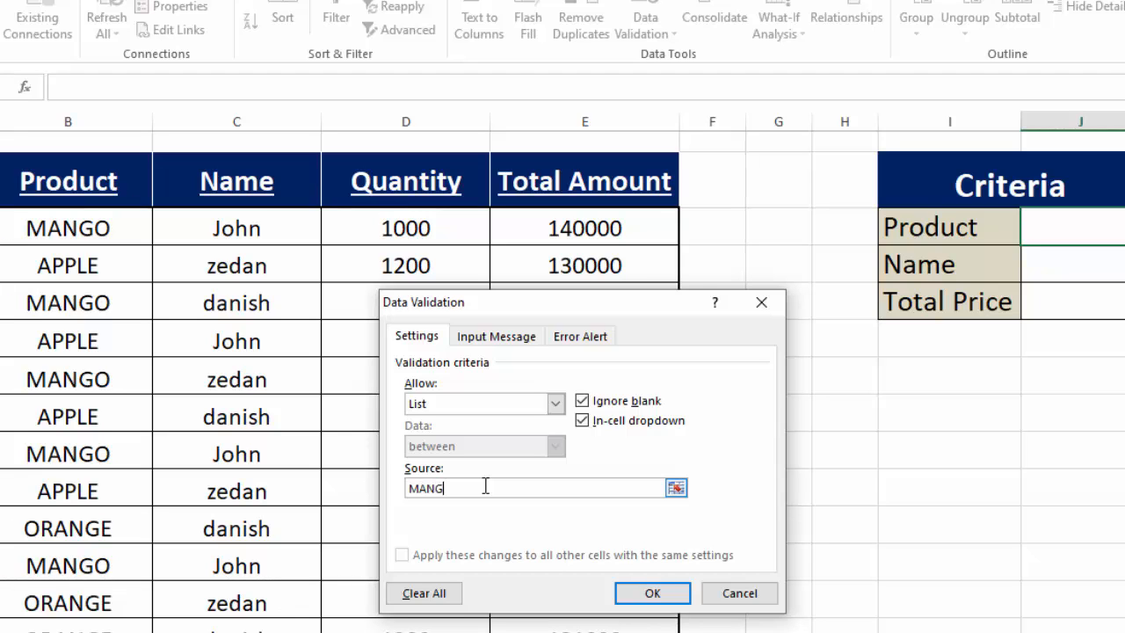
pyautogui.write('O,APPLE,ORAGE')
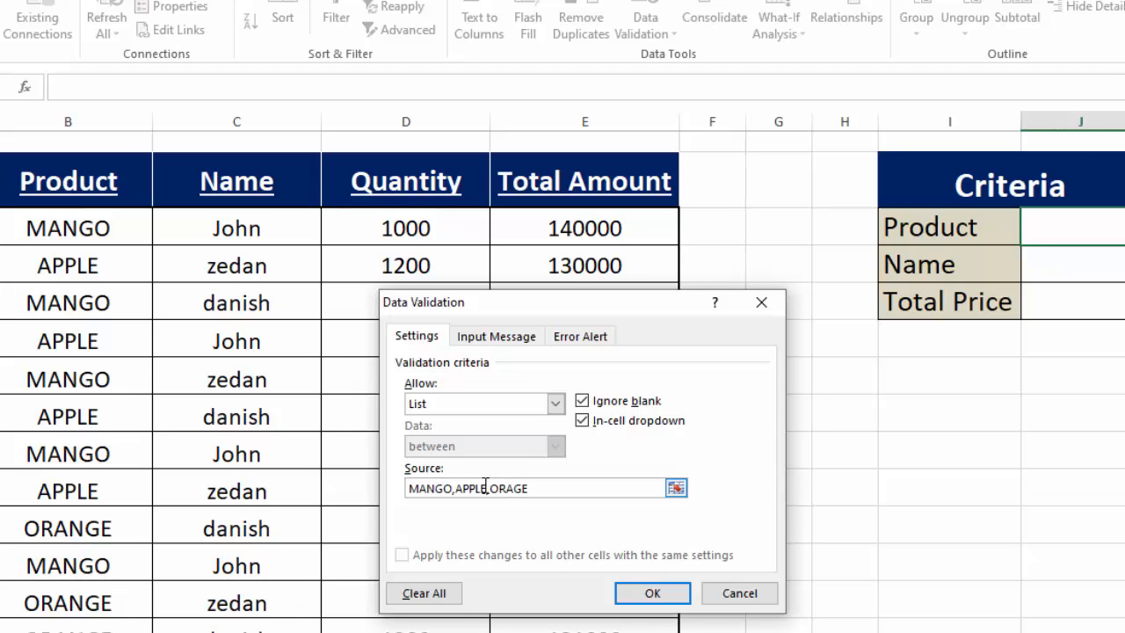
pyautogui.click(647, 592)
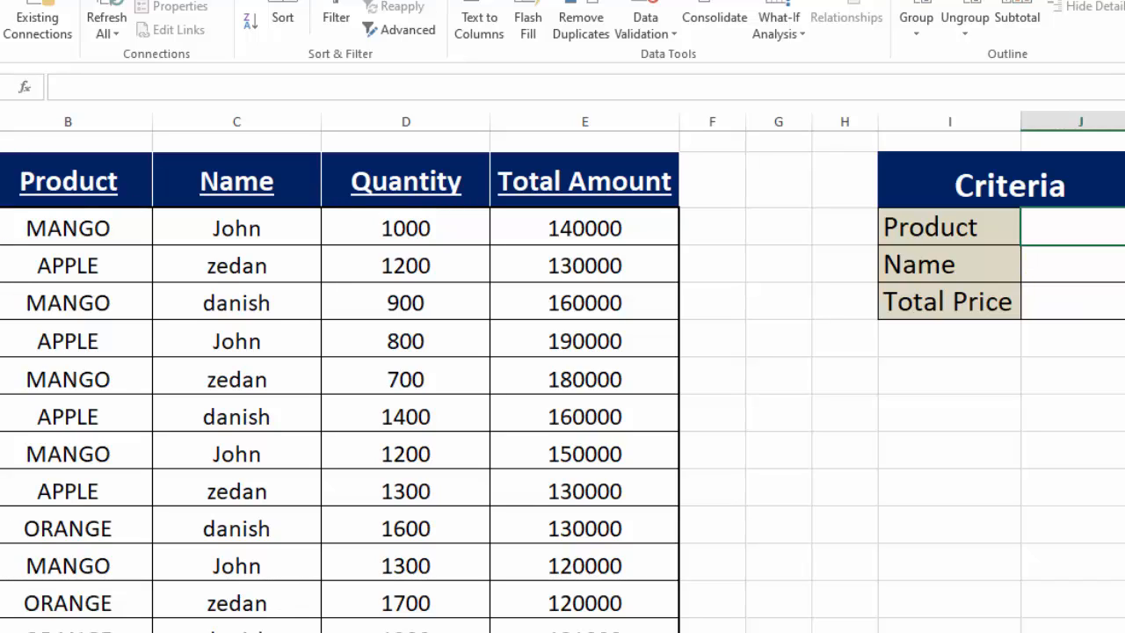
# - Add a drop-down list validation to the Name criteria cell, with the three people's names from the Name column as source
pyautogui.click(1080, 263)
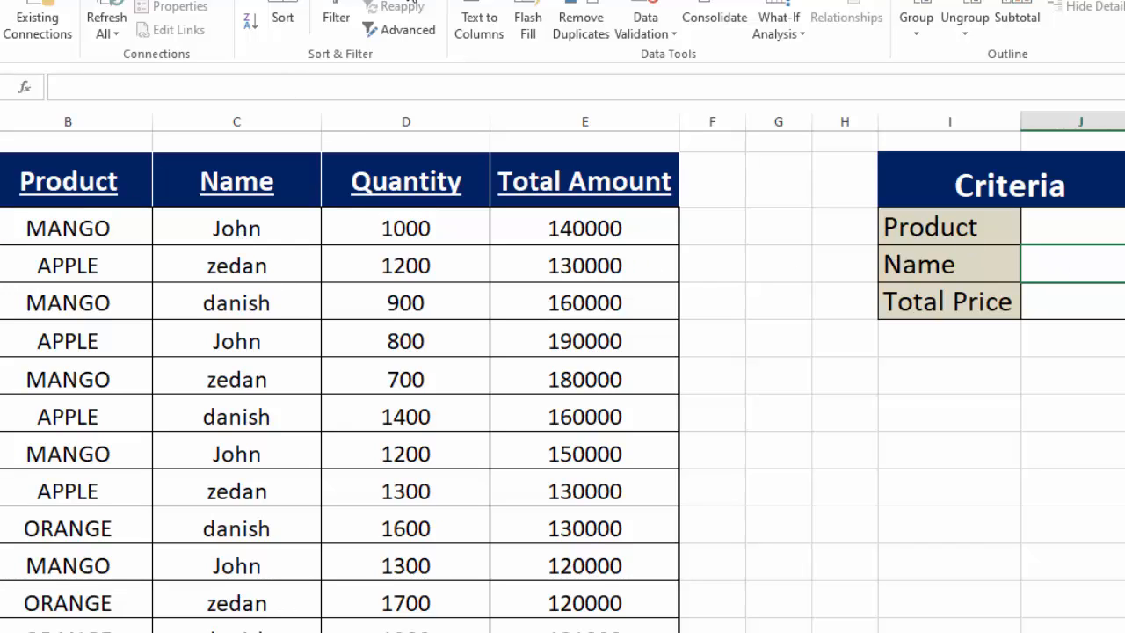
pyautogui.click(645, 22)
pyautogui.click(483, 403)
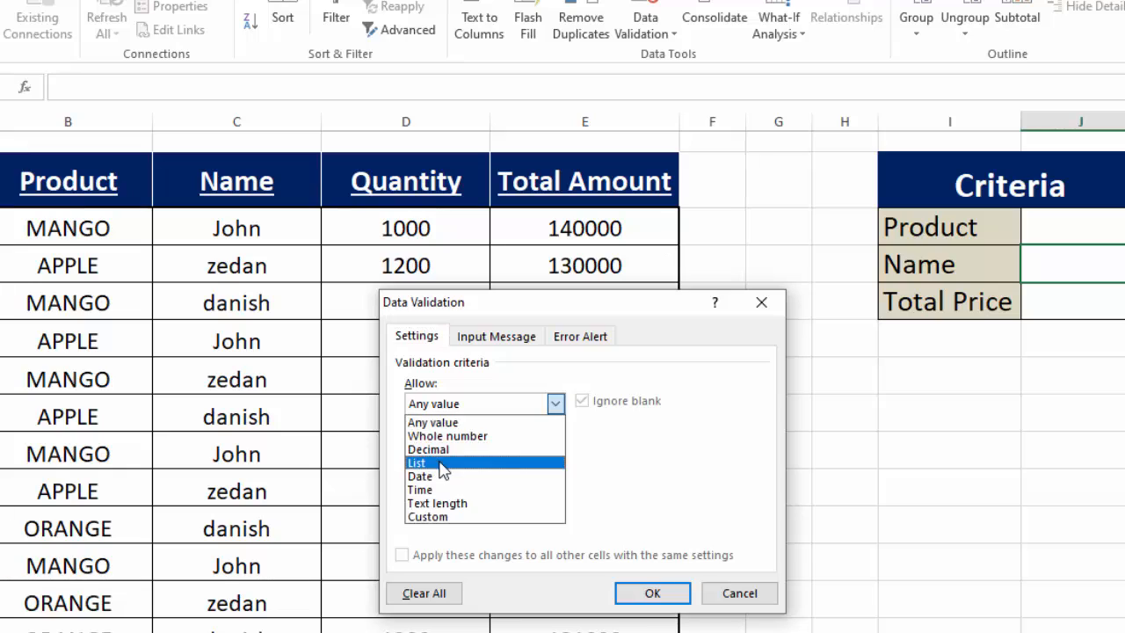
pyautogui.click(431, 457)
pyautogui.write('John,')
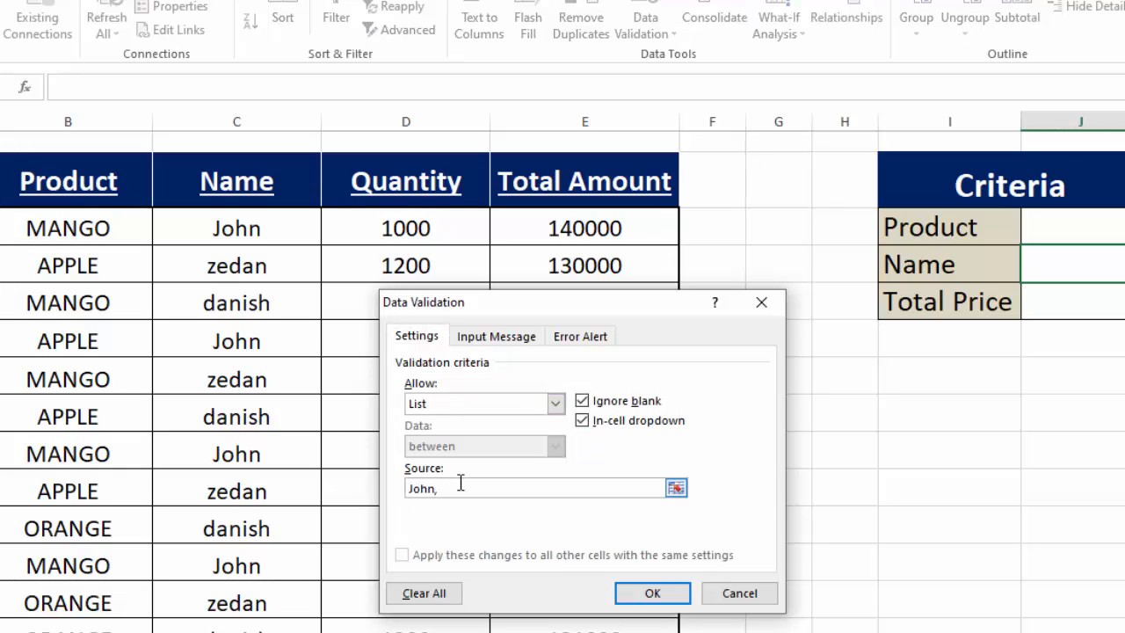
pyautogui.write('Zedan,danish')
pyautogui.click(652, 593)
pyautogui.hotkey('alt', 'Down')
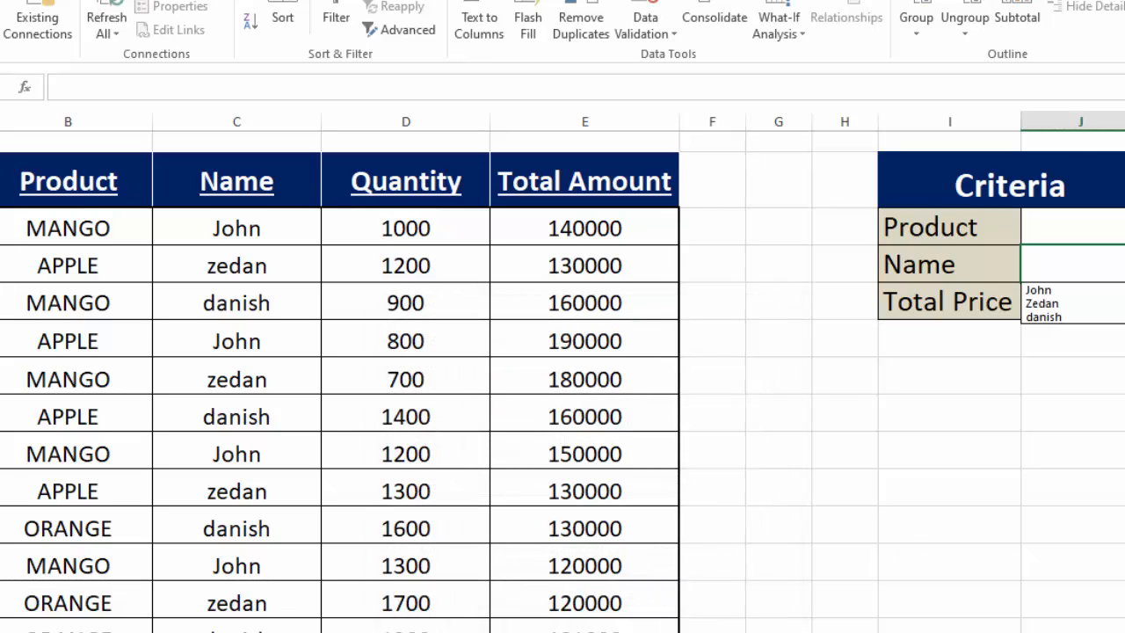
pyautogui.press('Escape')
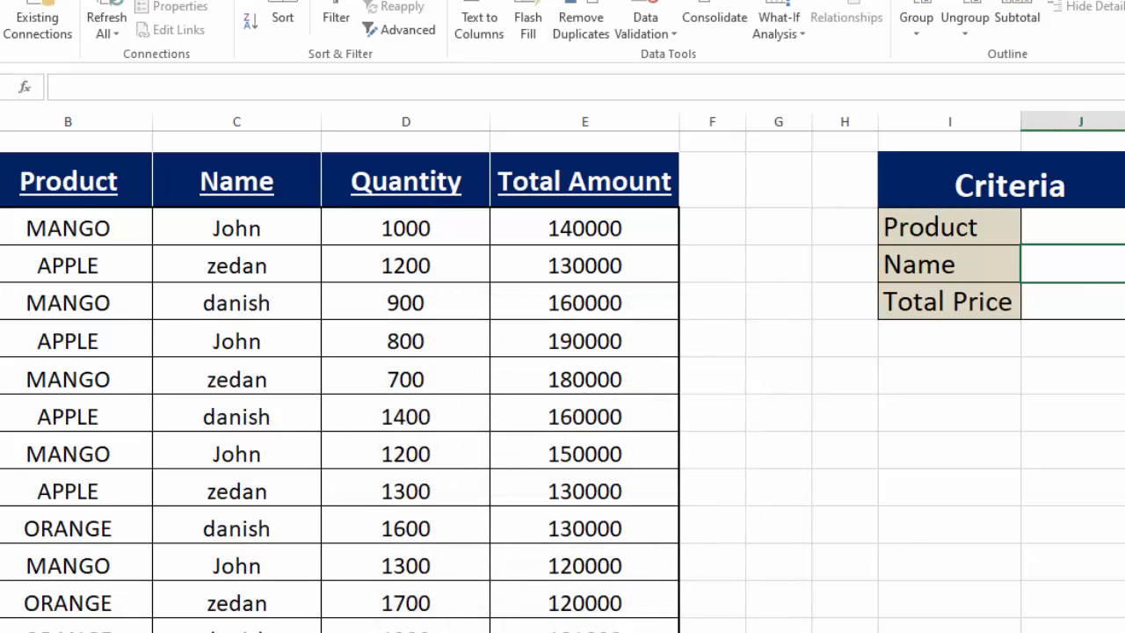
# - Begin the Total Price formula with =LOOKUP( and 2 as the lookup value
pyautogui.click(1079, 299)
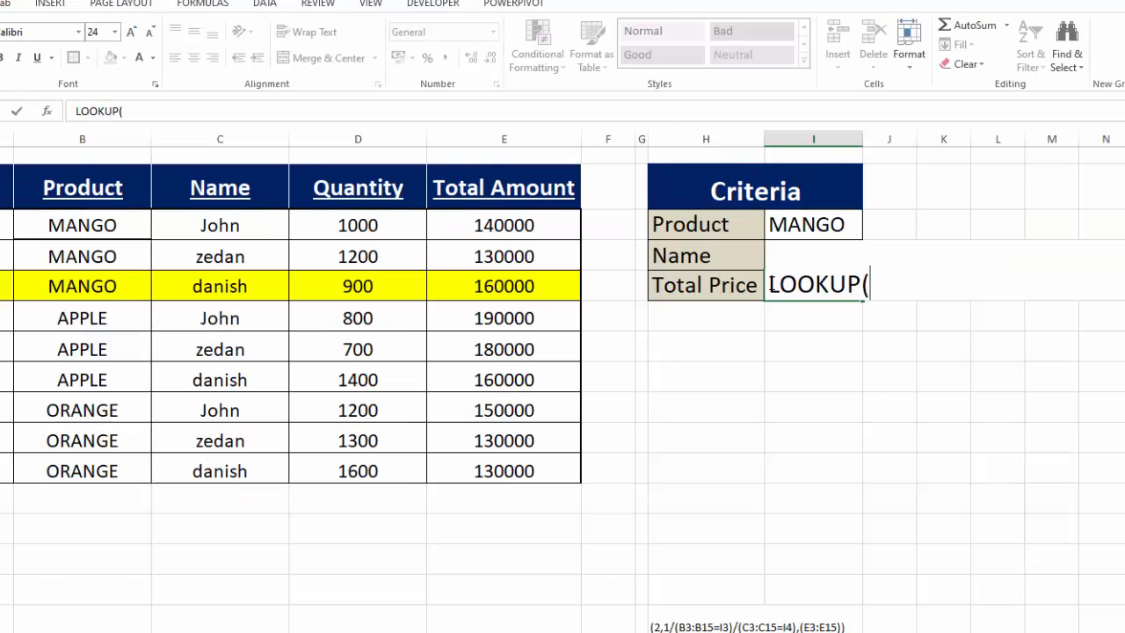
pyautogui.click(770, 284)
pyautogui.write('=')
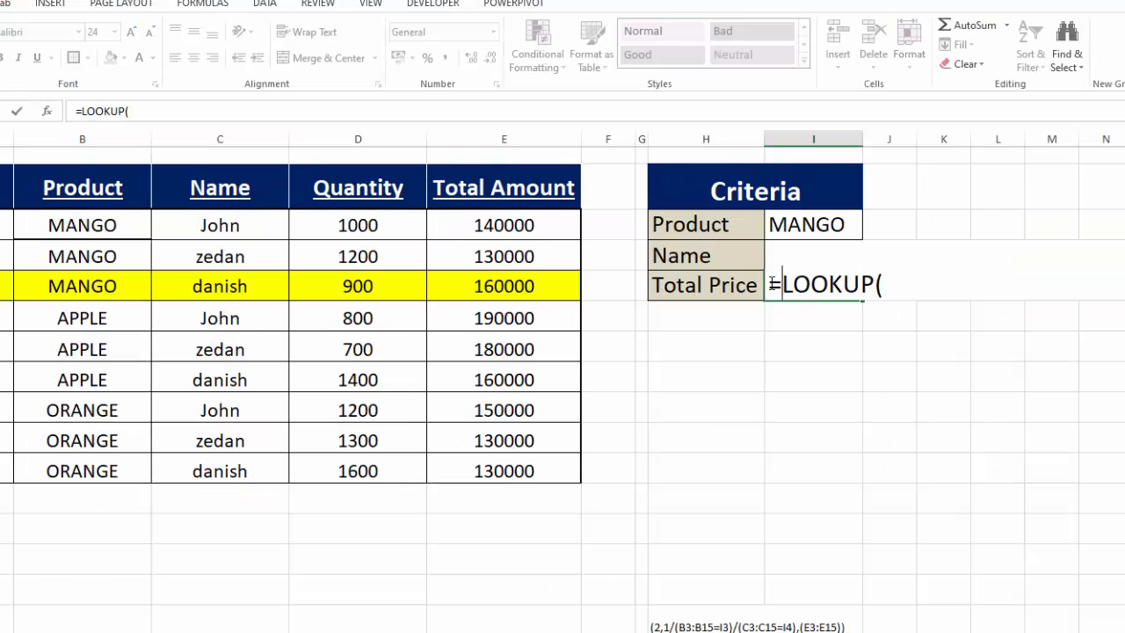
pyautogui.click(882, 282)
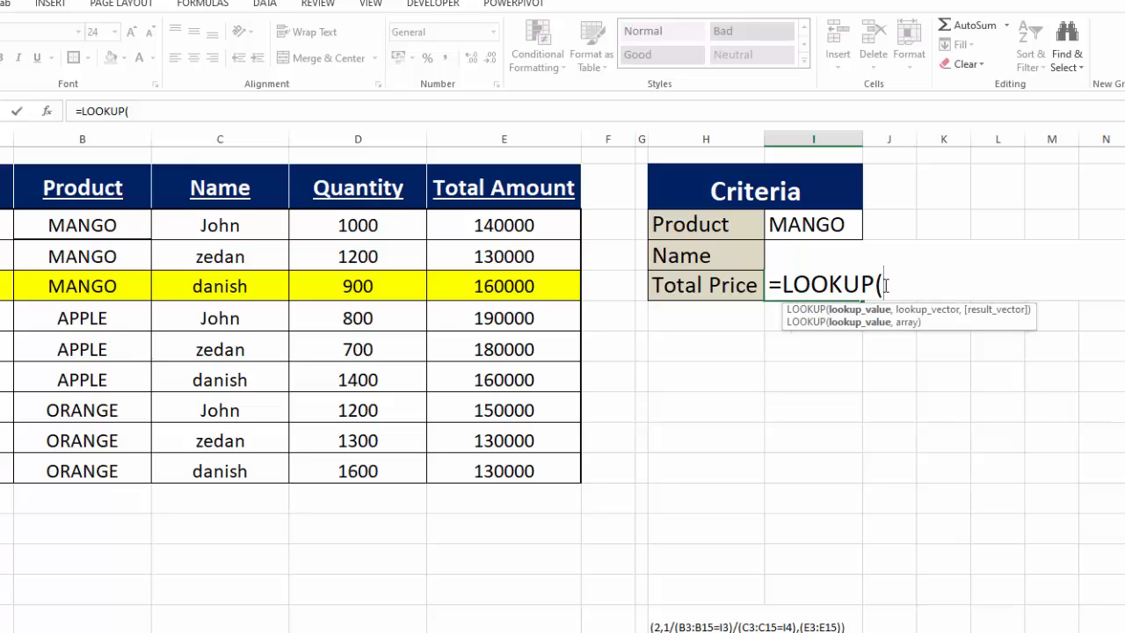
pyautogui.write('2,')
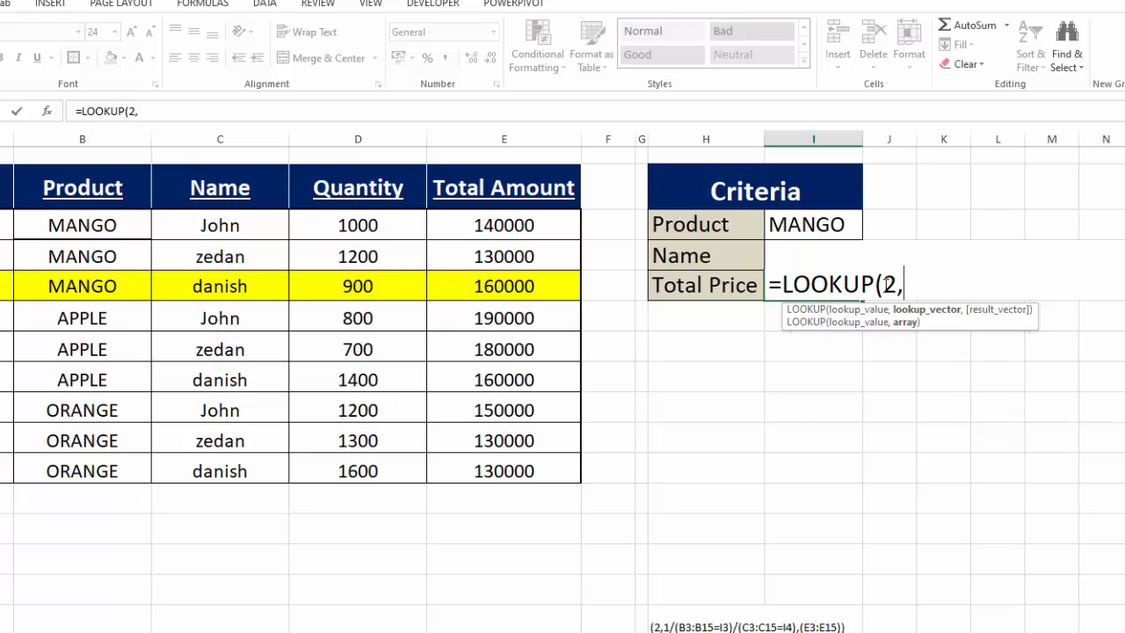
# - Add the product condition 1/(B3:B11=I3) as the start of the formula's lookup vector
pyautogui.write('1/(')
pyautogui.moveTo(118, 225); pyautogui.dragTo(113, 471)
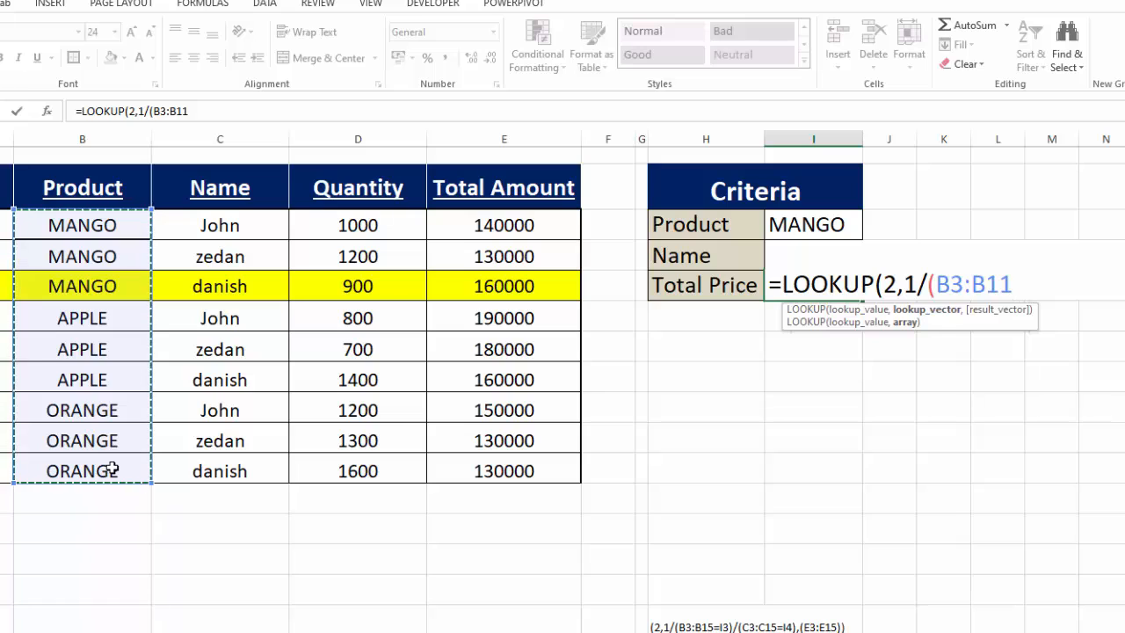
pyautogui.write(')(')
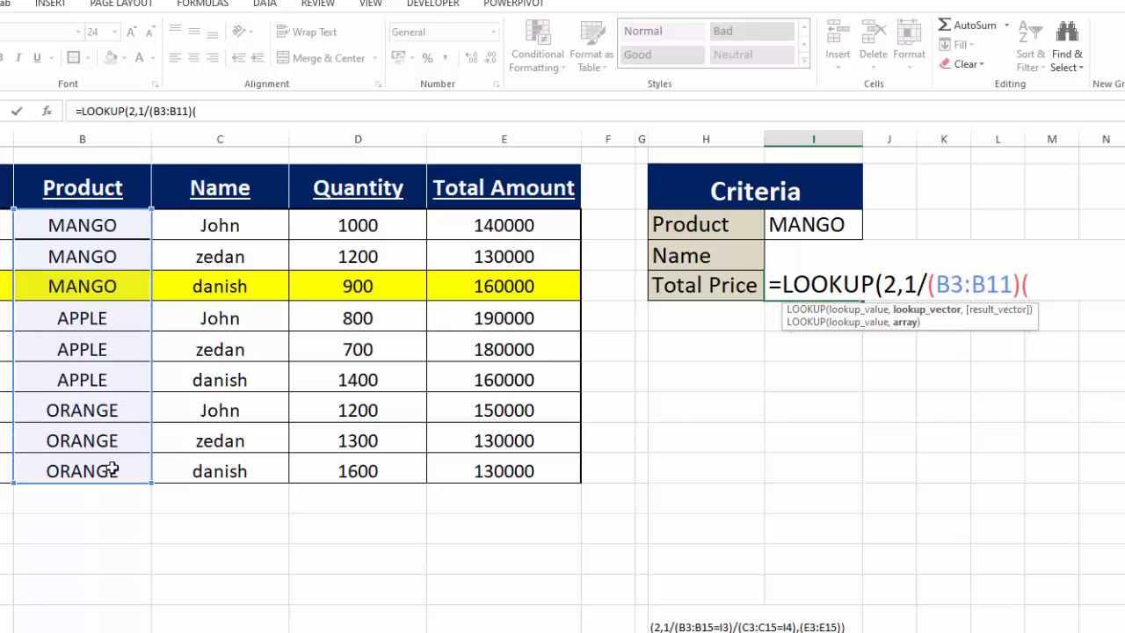
pyautogui.press('BackSpace')
pyautogui.press('BackSpace')
pyautogui.write('=')
pyautogui.click(796, 227)
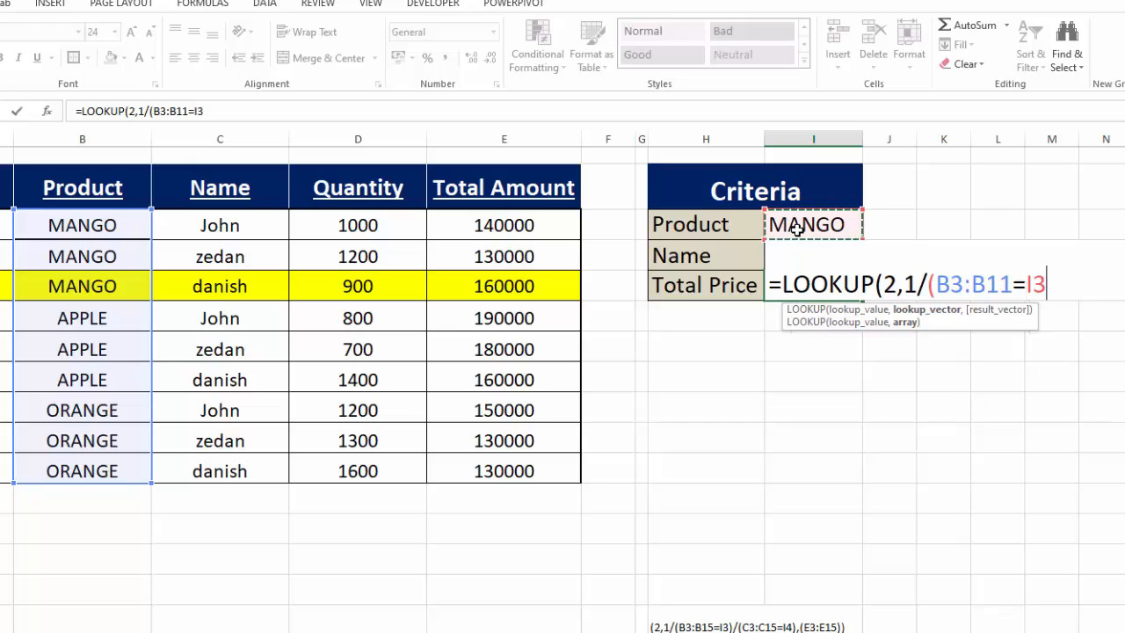
pyautogui.write(')(')
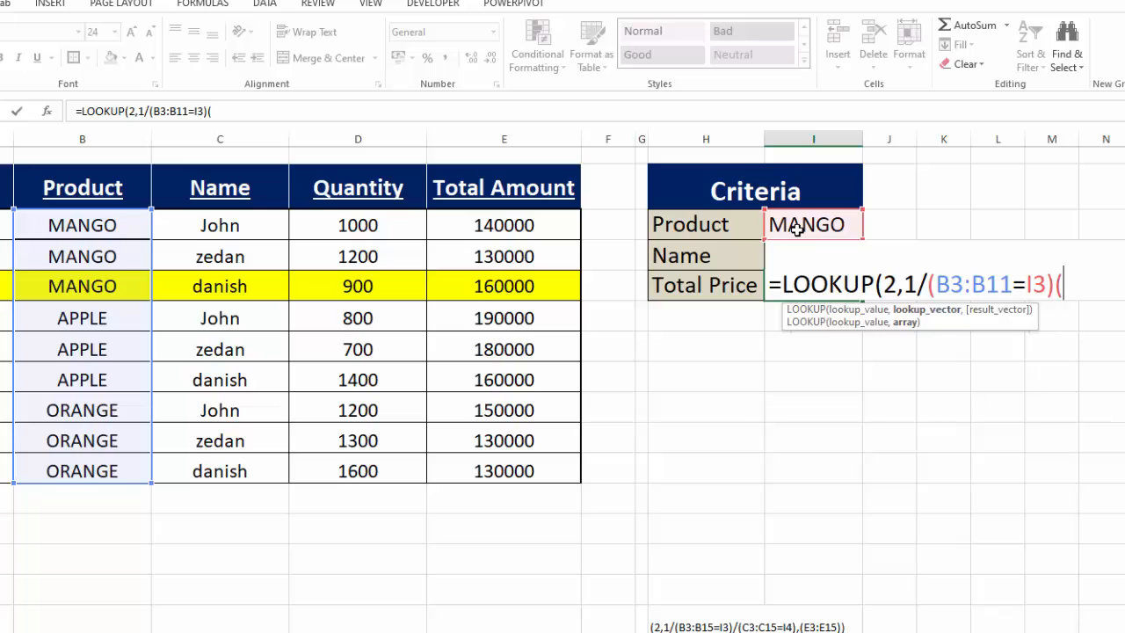
# - Extend the lookup vector with the name condition comparing C3:C11 with I4
pyautogui.moveTo(245, 222); pyautogui.dragTo(238, 476)
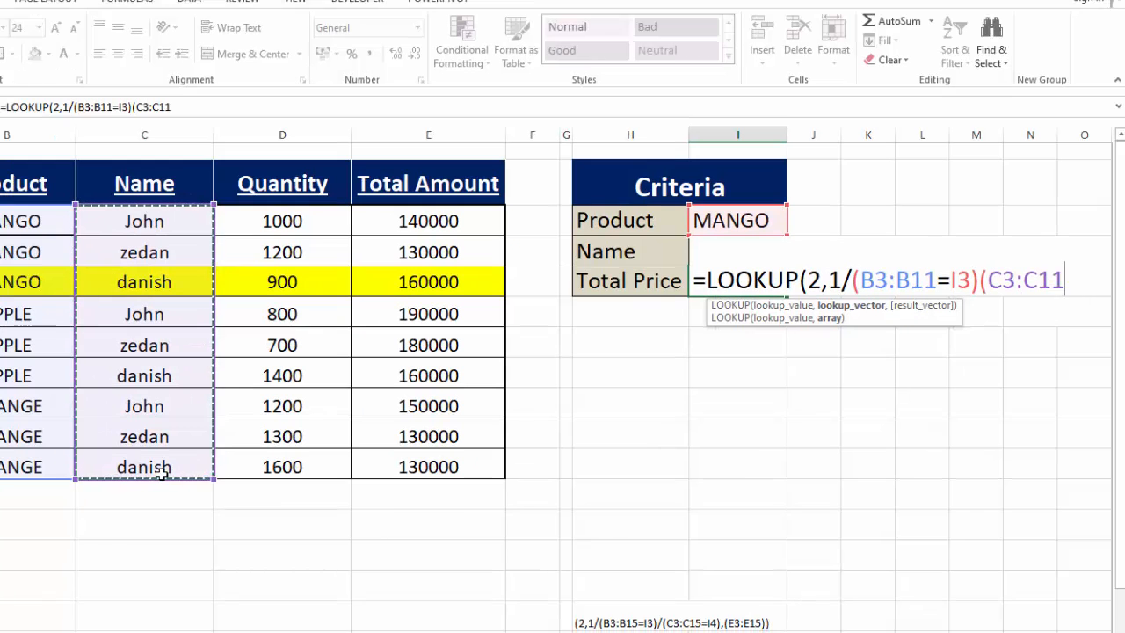
pyautogui.write('=')
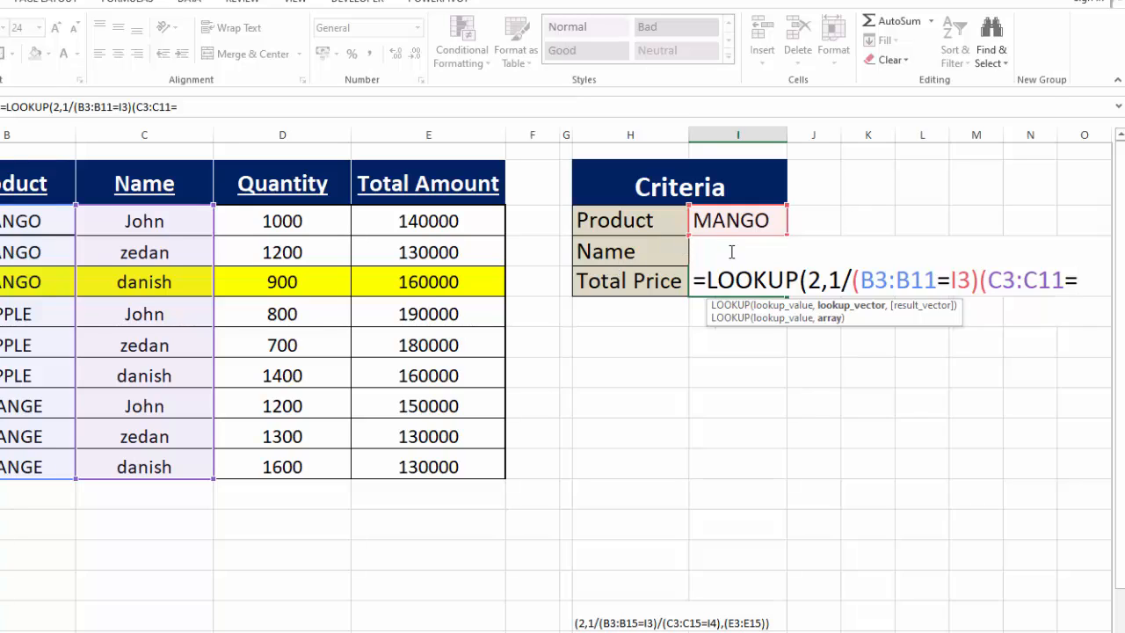
pyautogui.click(731, 221)
pyautogui.press('Down')
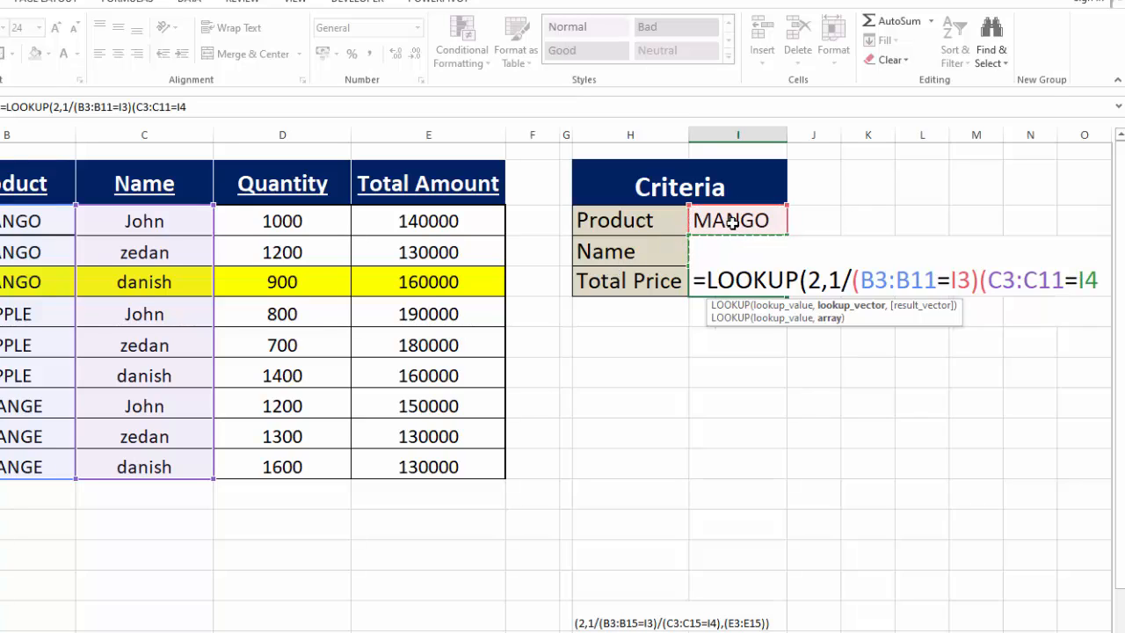
# - Complete the LOOKUP formula with (E3:E11) as the result vector and enter it
pyautogui.write('),(')
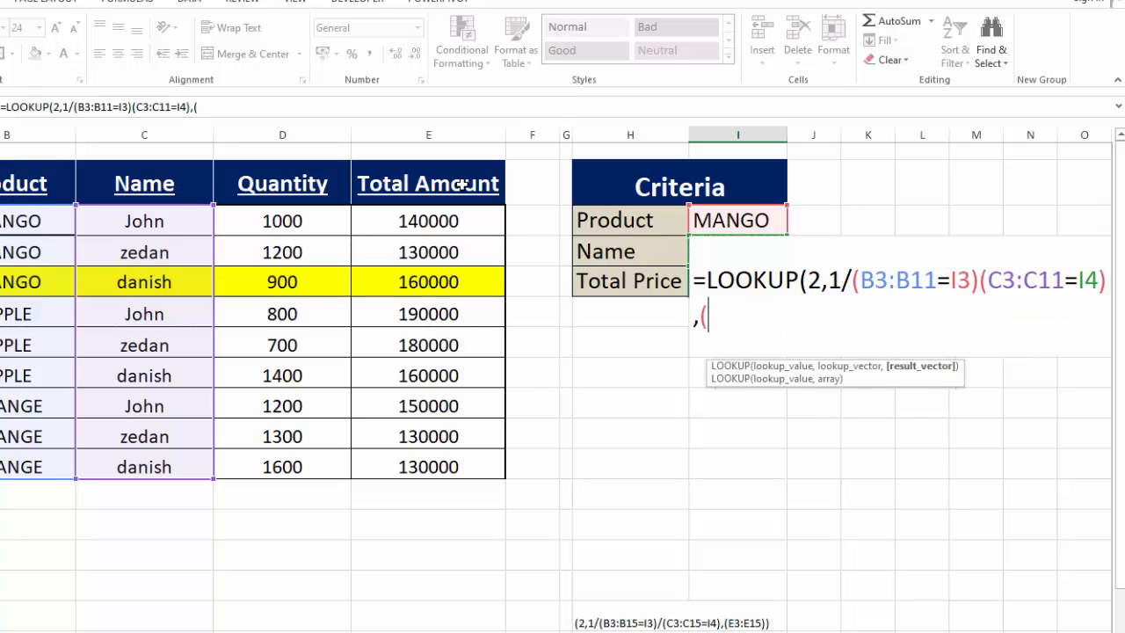
pyautogui.moveTo(438, 218); pyautogui.dragTo(448, 455)
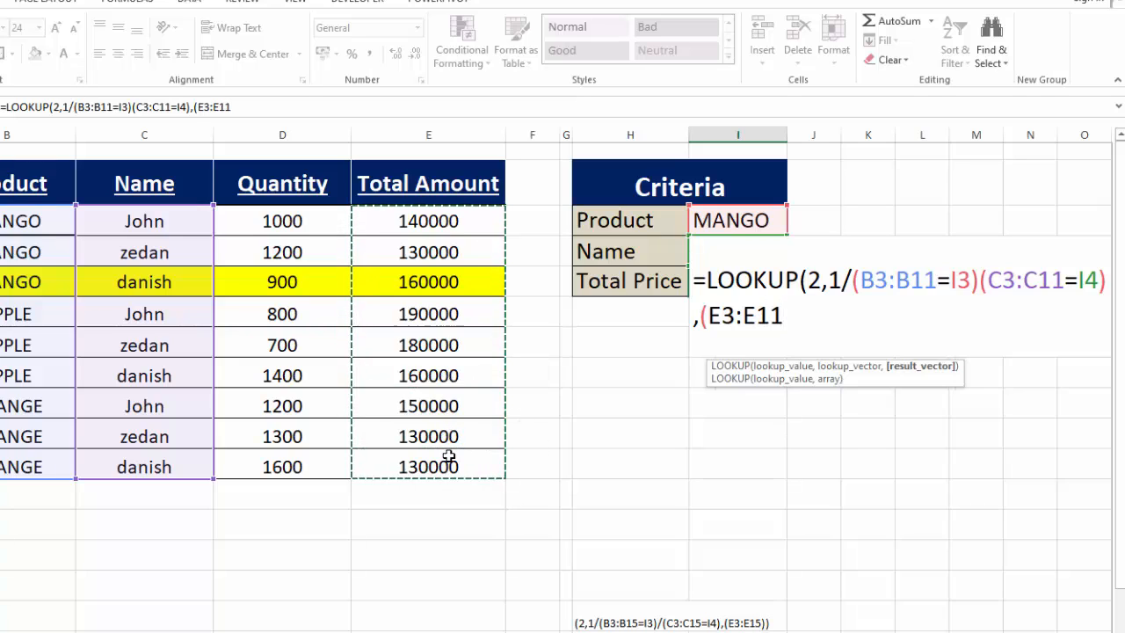
pyautogui.write('))')
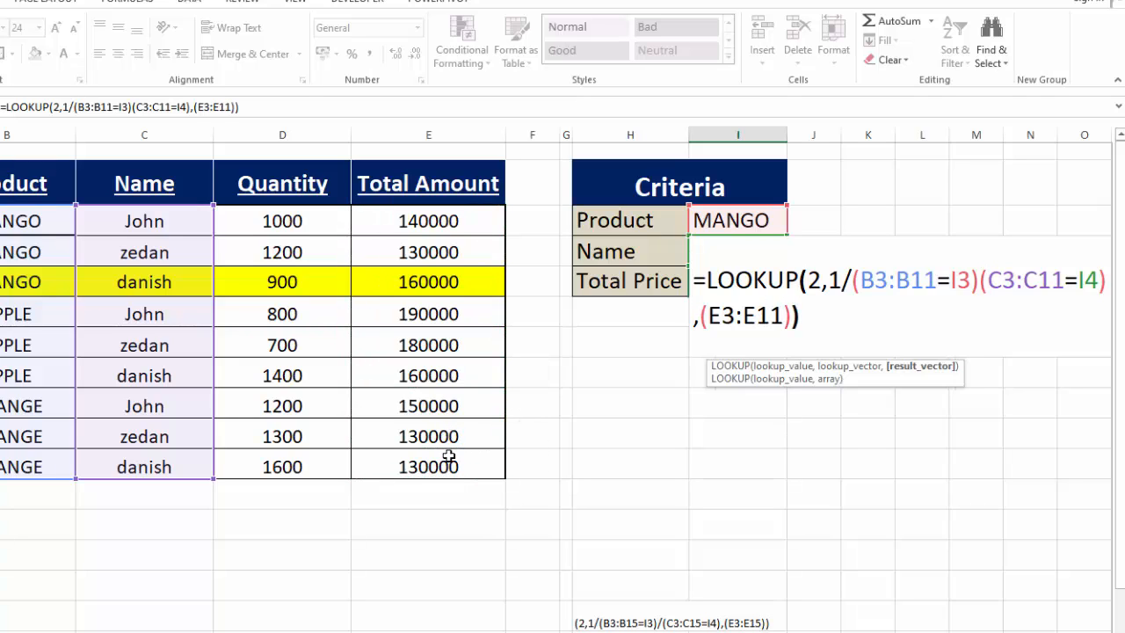
pyautogui.press('Return')
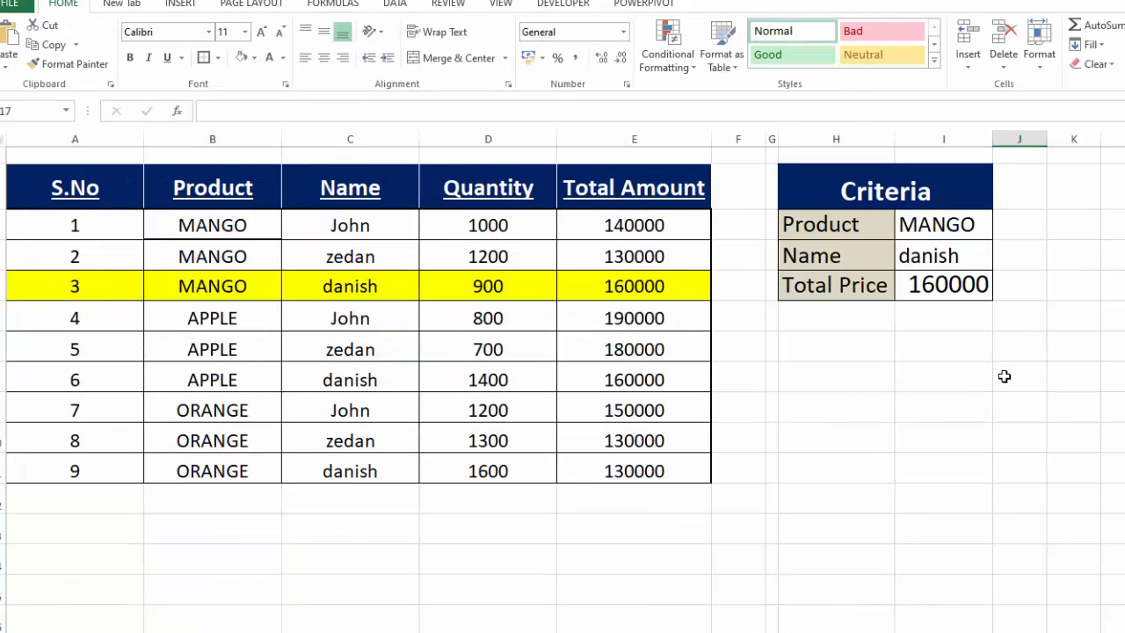
# - Choose ORANGE as the Product criterion to test the lookup, and select the Name criterion cell
pyautogui.click(962, 225)
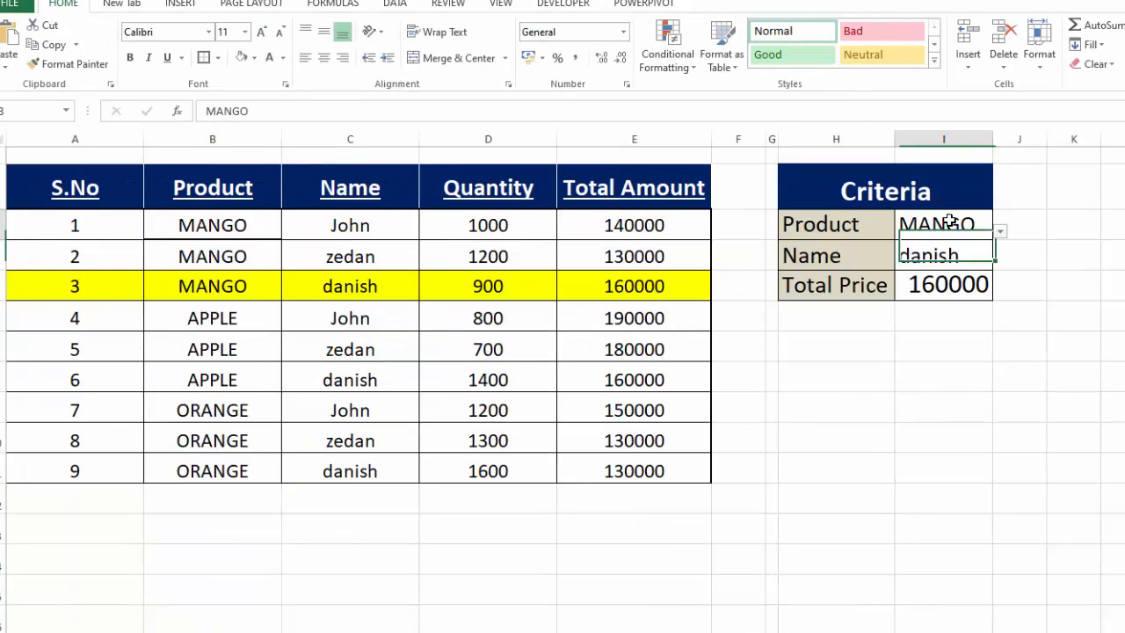
pyautogui.click(1000, 232)
pyautogui.click(930, 264)
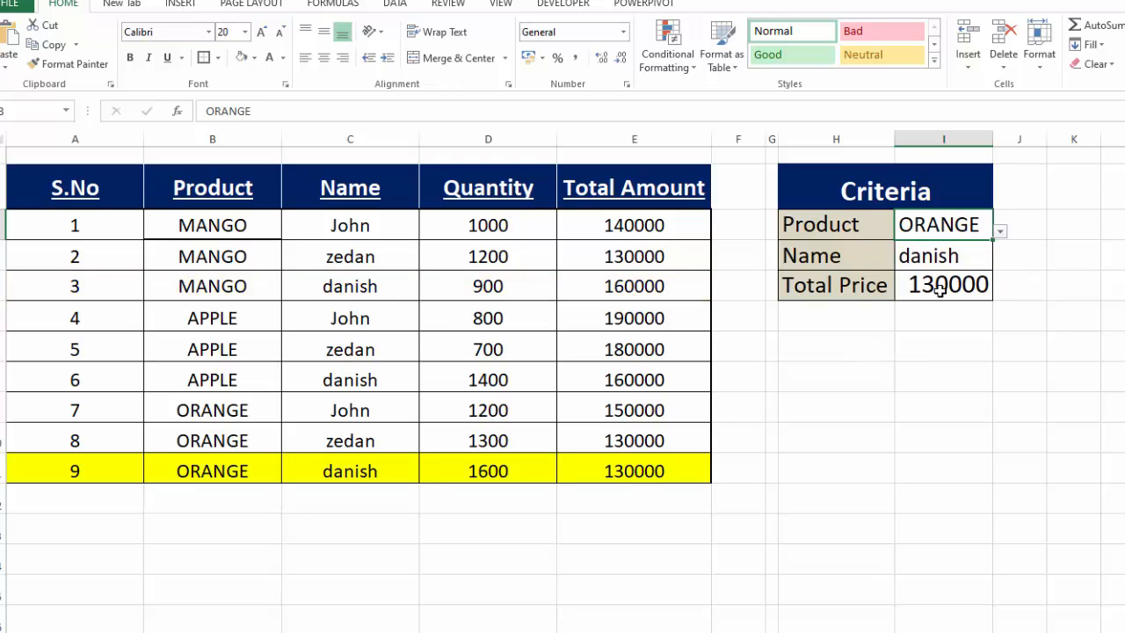
pyautogui.click(957, 255)
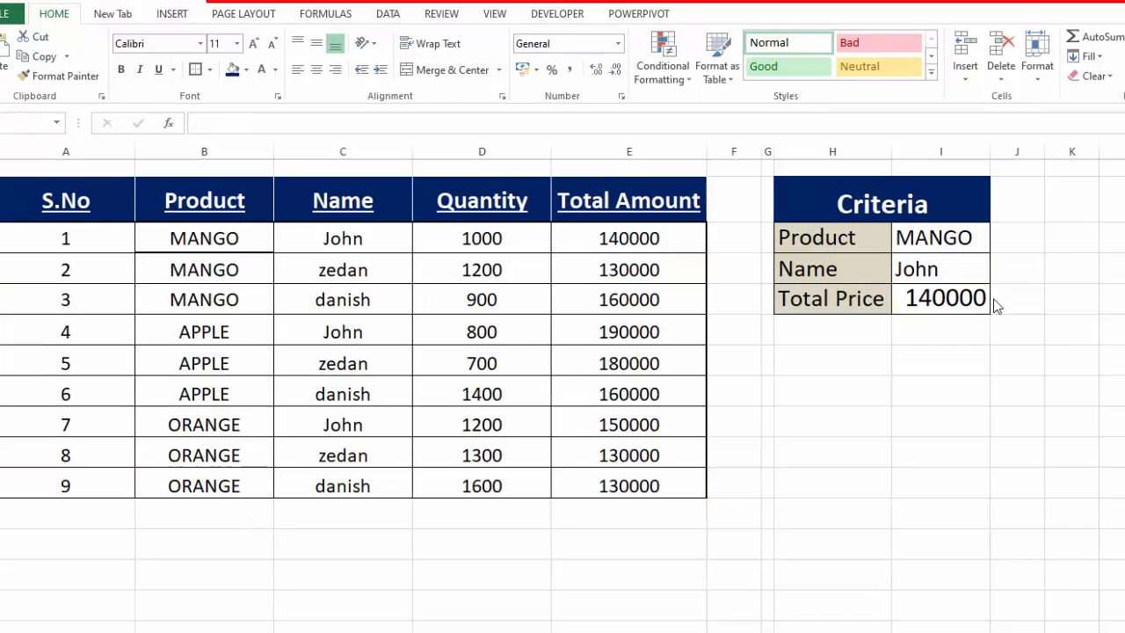
# - Test the lookup by switching the Product criterion to ORANGE and back to MANGO
pyautogui.click(964, 238)
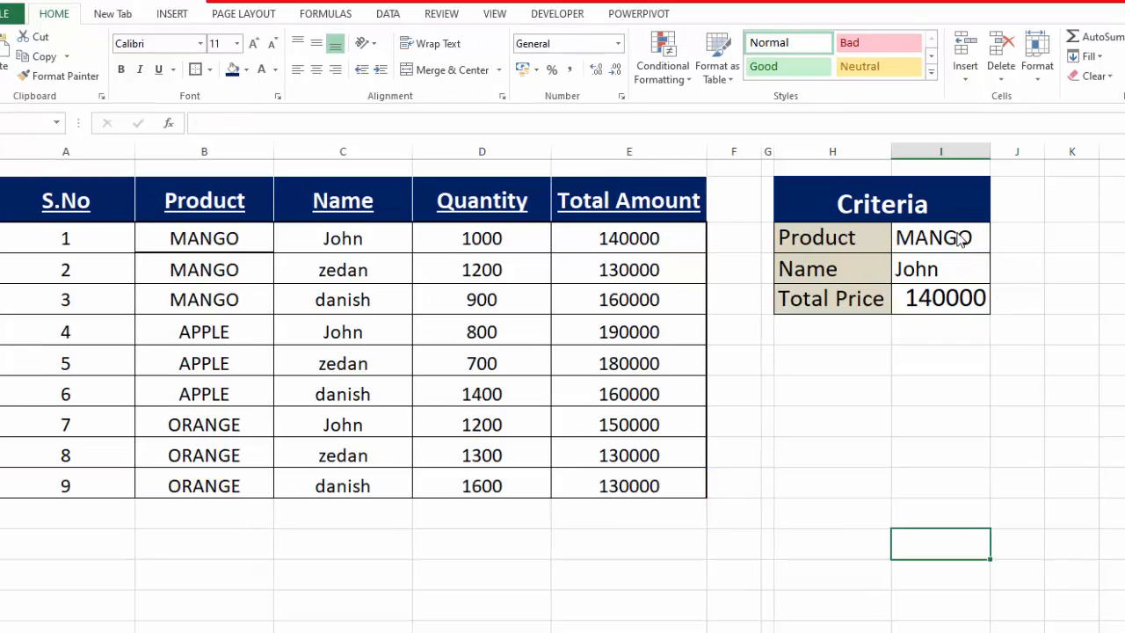
pyautogui.click(941, 283)
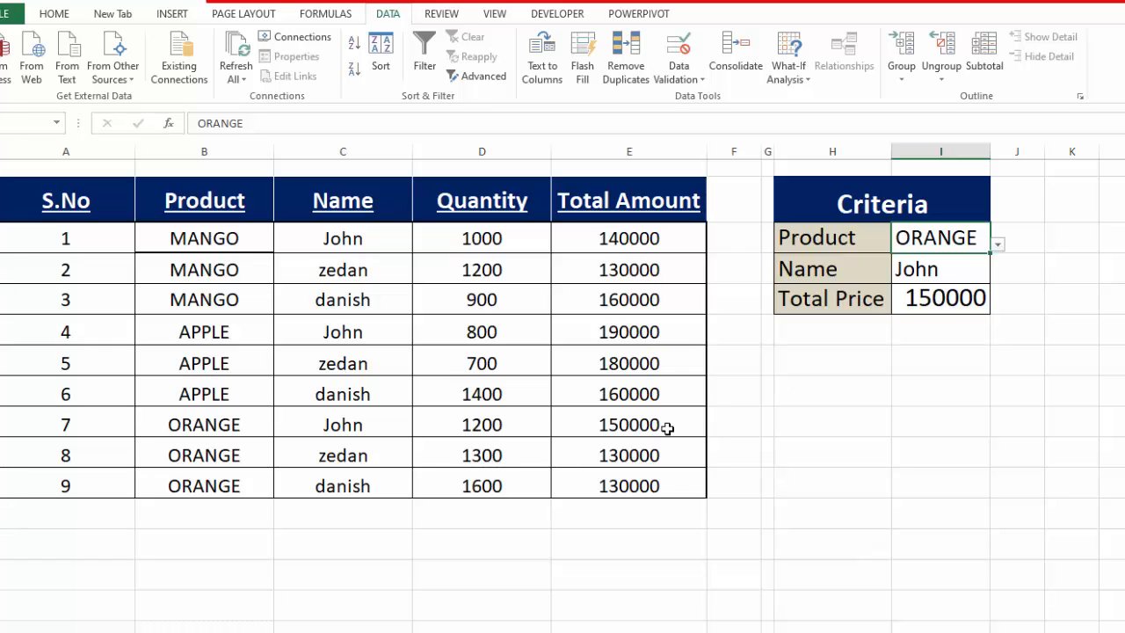
pyautogui.click(972, 262)
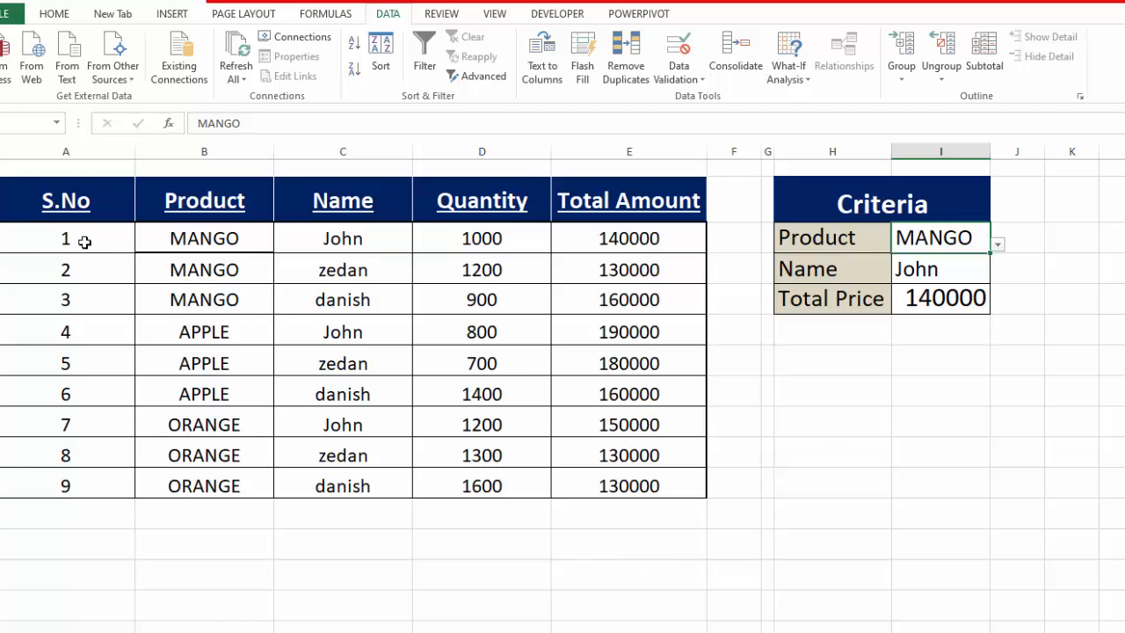
# - Start a new formula-based conditional formatting rule for the table data in A3:E11
pyautogui.moveTo(84, 240); pyautogui.dragTo(618, 484)
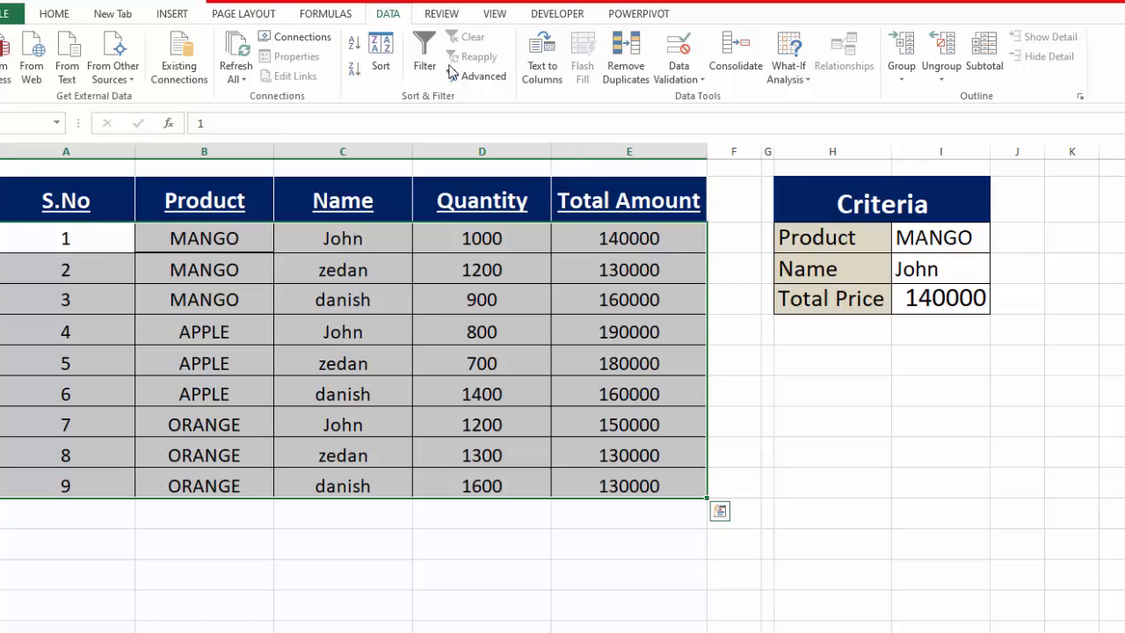
pyautogui.click(173, 13)
pyautogui.click(54, 14)
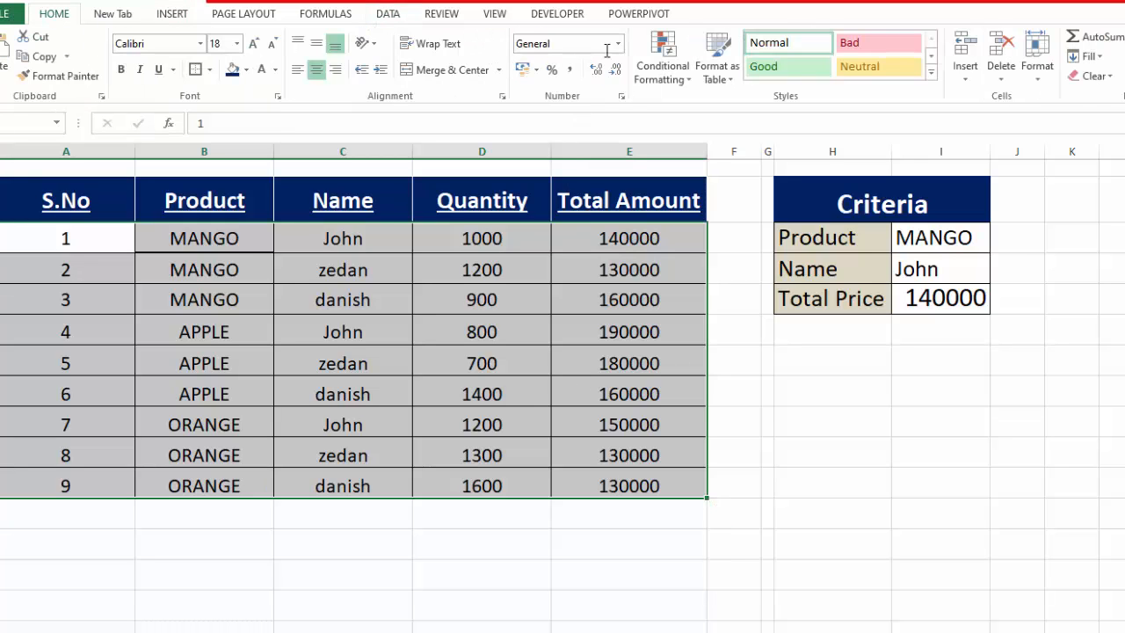
pyautogui.click(667, 77)
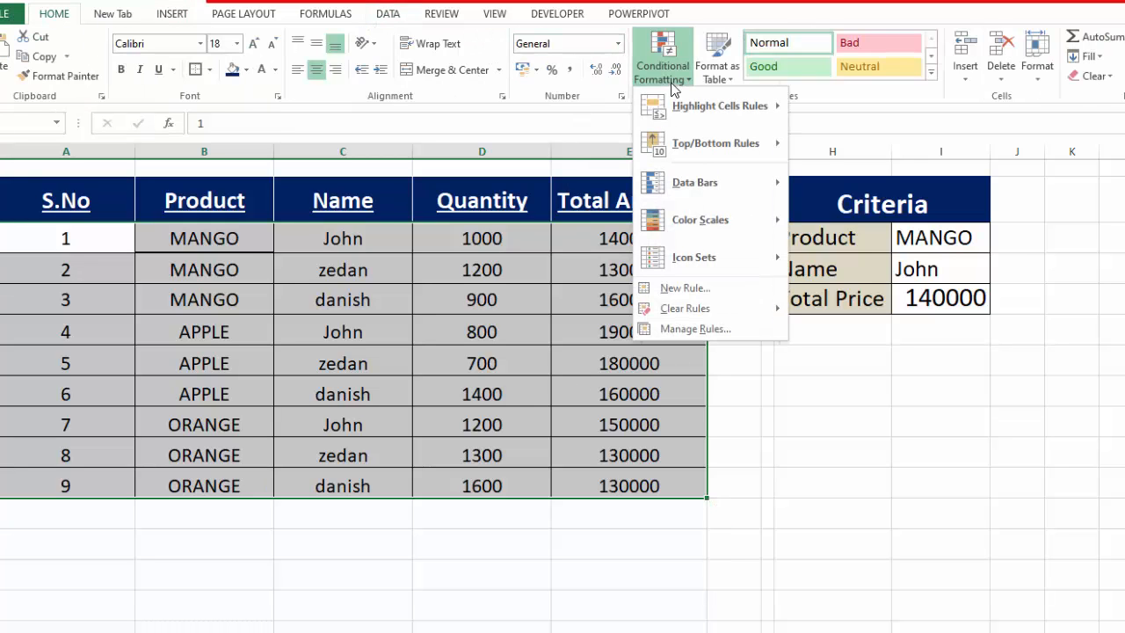
pyautogui.click(678, 287)
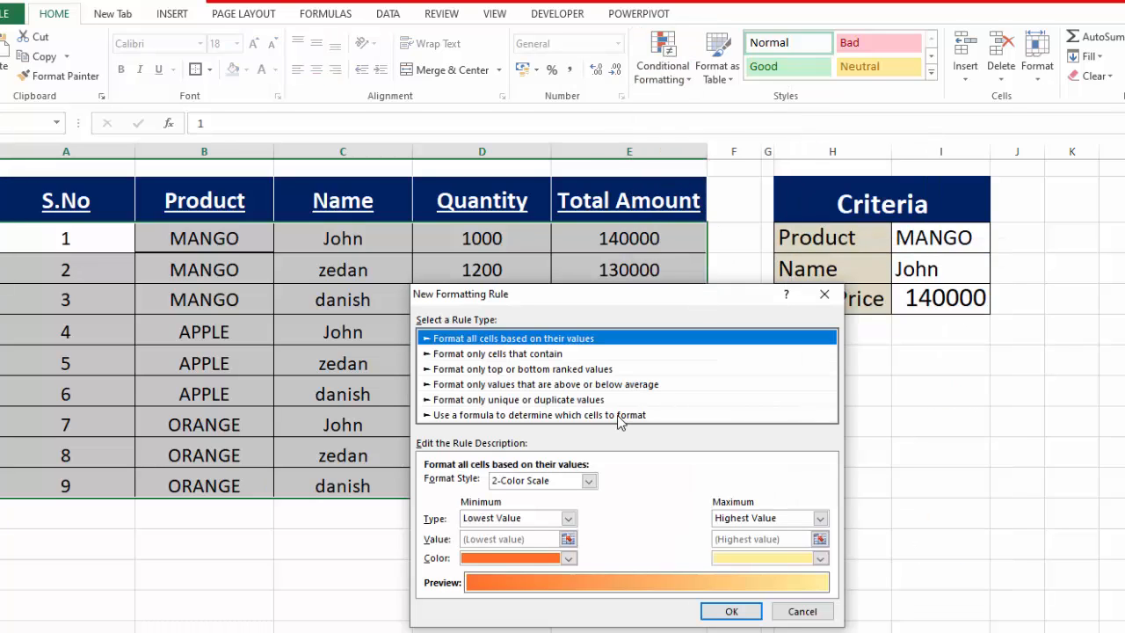
pyautogui.click(620, 415)
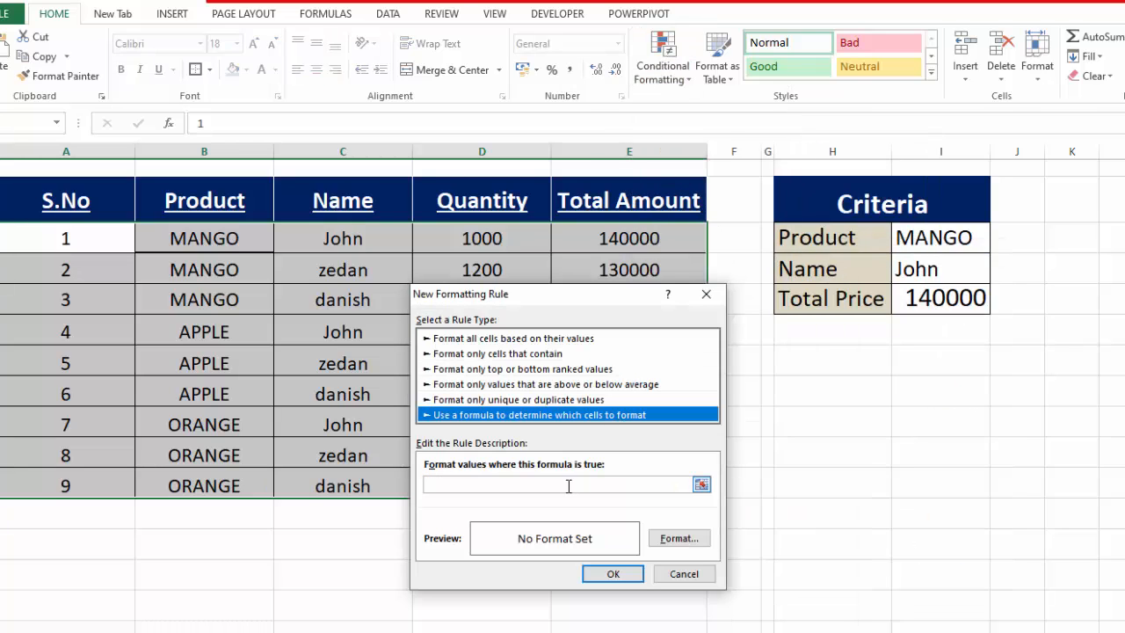
# - Begin the rule formula with =IF(AND($B3=$I$3, keeping the B3 row reference relative
pyautogui.click(551, 485)
pyautogui.write('=IF(AND(')
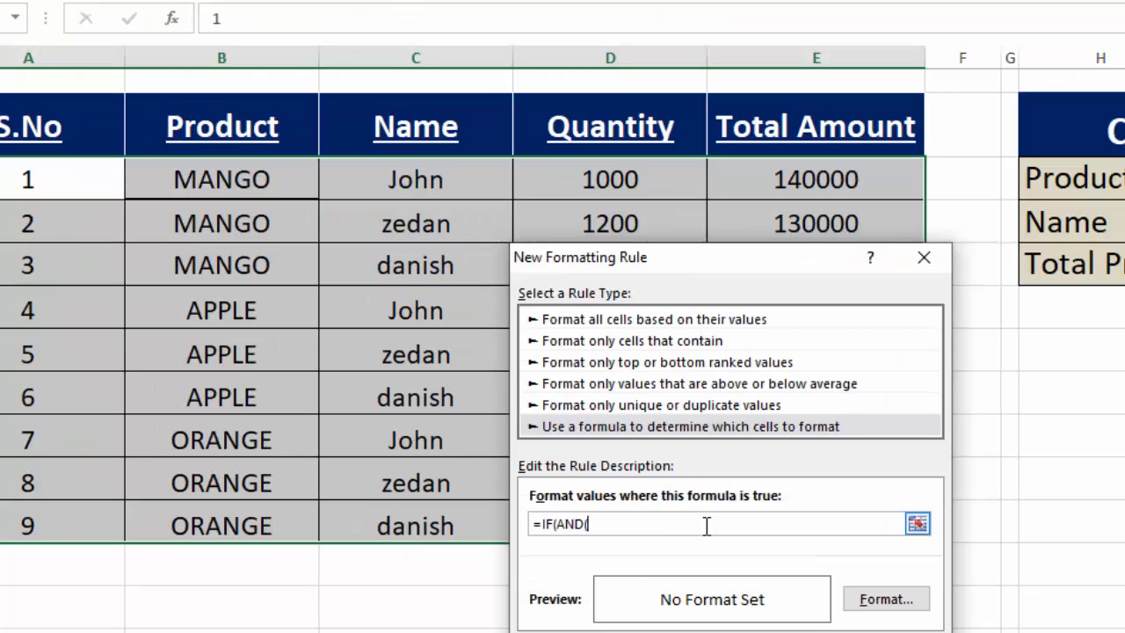
pyautogui.click(254, 179)
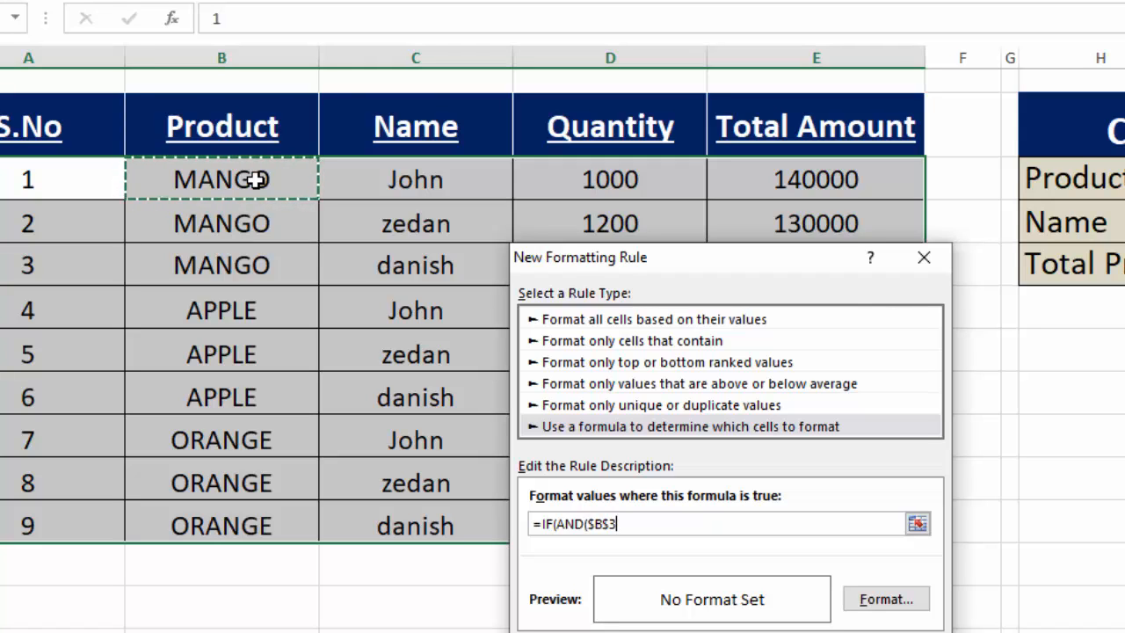
pyautogui.write('=$I$3')
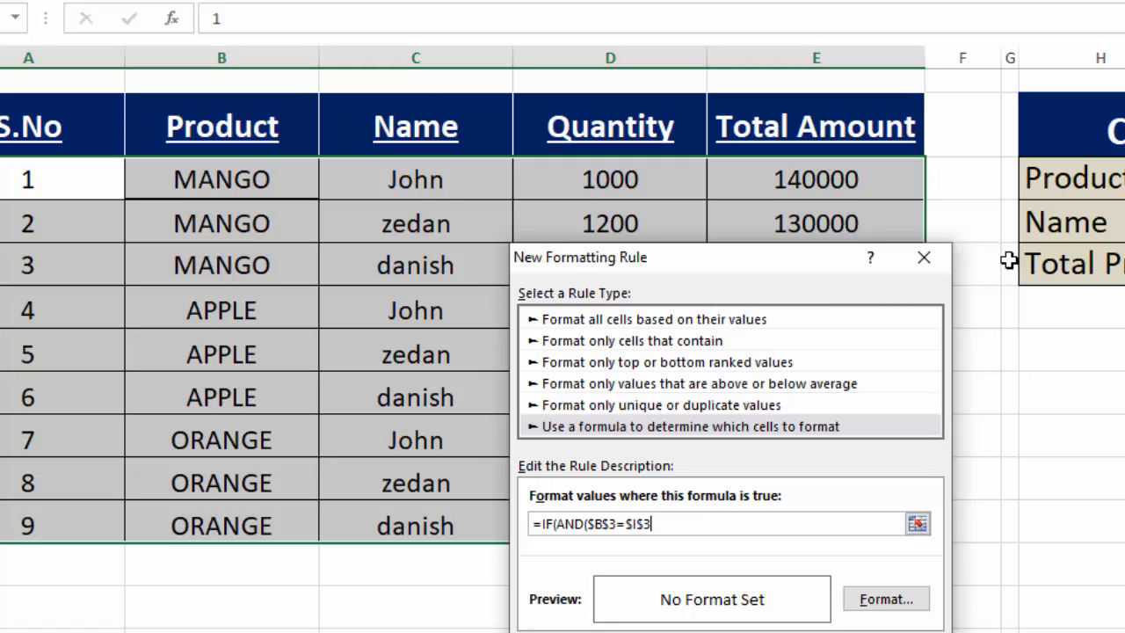
pyautogui.click(610, 524)
pyautogui.press('BackSpace')
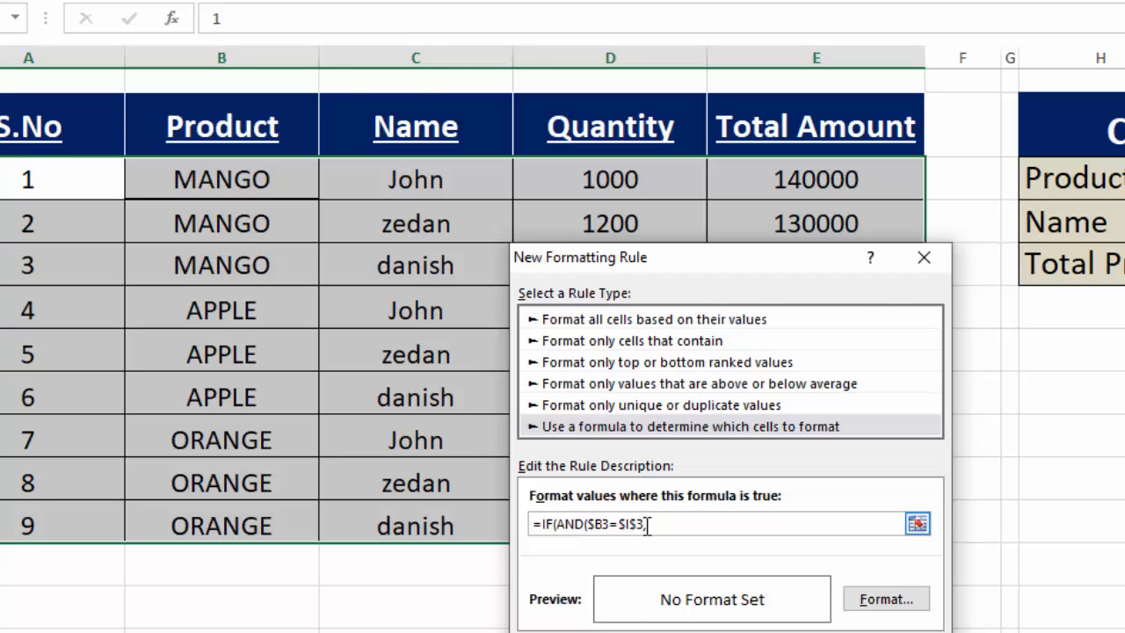
pyautogui.write(',')
# - Extend the rule formula with the name condition $C3=$I$4, close AND, and add "TRU" and "FALSE" as the IF results
pyautogui.click(434, 178)
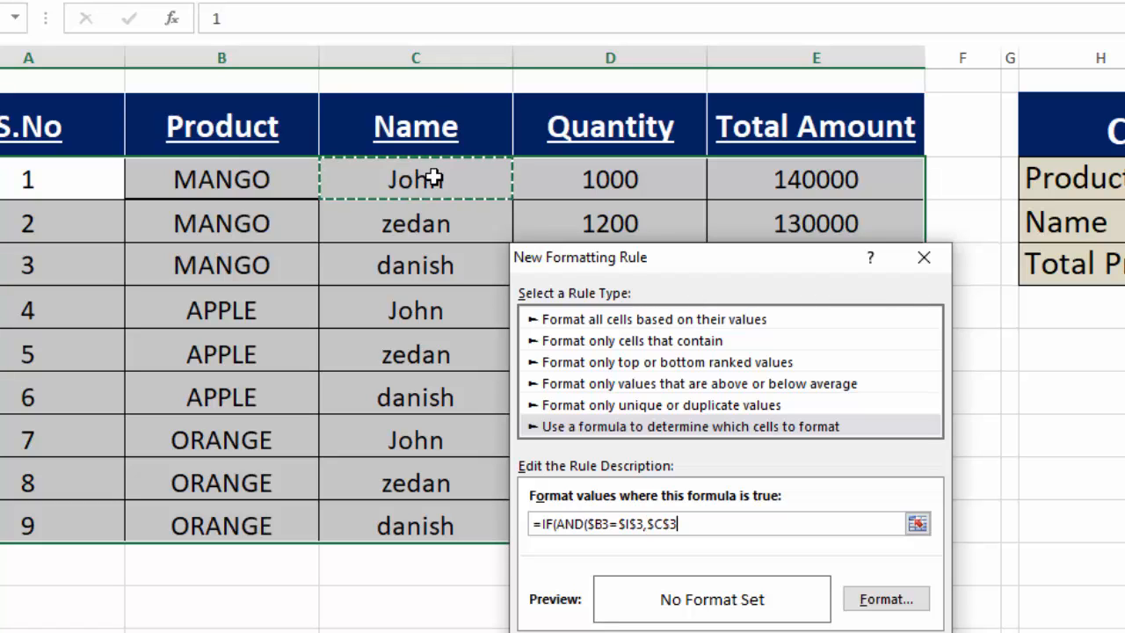
pyautogui.write('=$I$4')
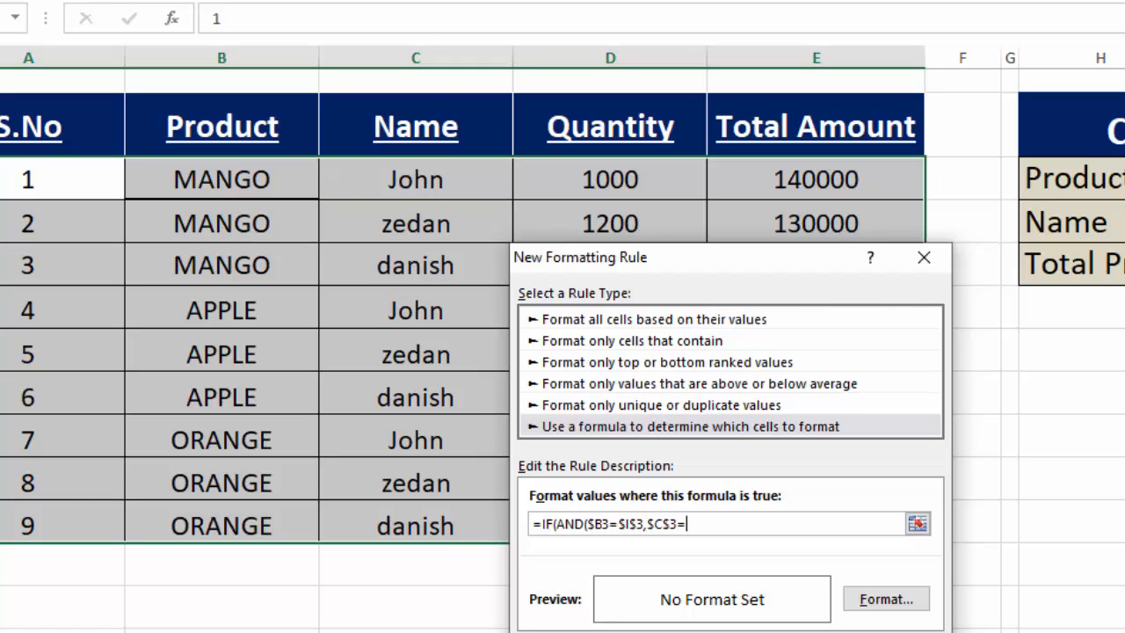
pyautogui.click(671, 522)
pyautogui.press('BackSpace')
pyautogui.write('"TRU",')
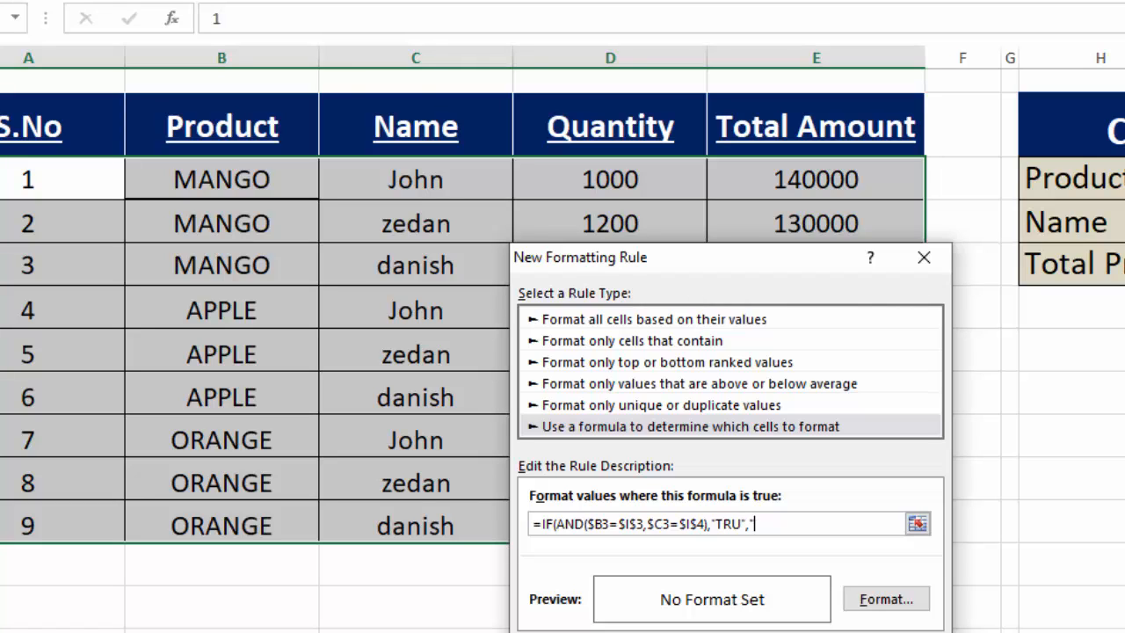
pyautogui.write('"FALSE"')
# - Give the rule's format a yellow background fill and accept the format
pyautogui.click(914, 600)
pyautogui.click(743, 199)
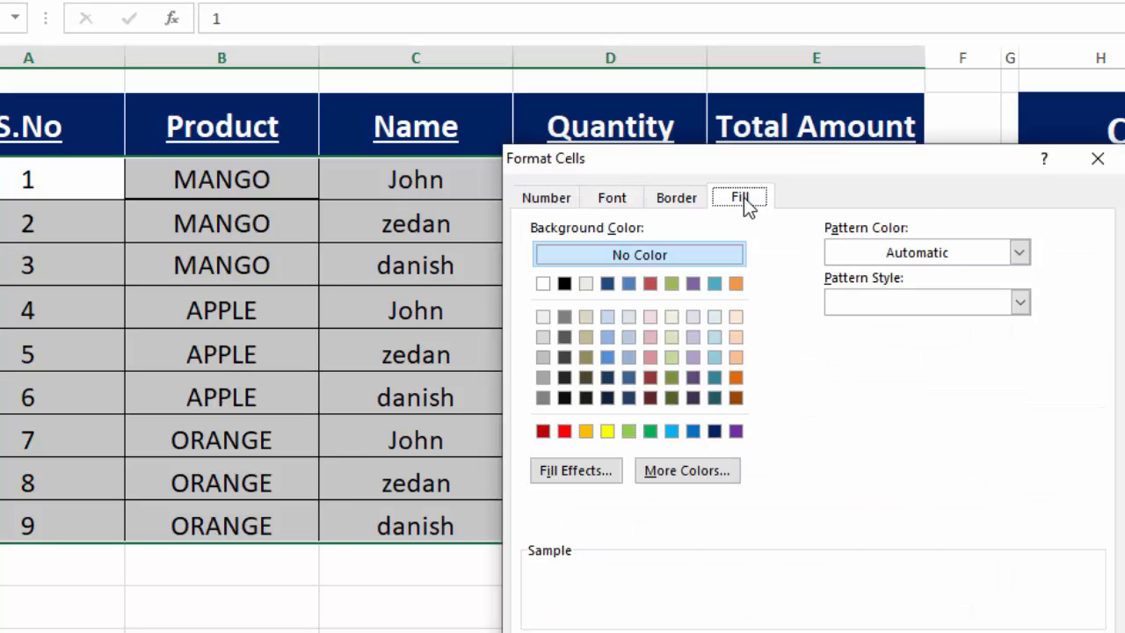
pyautogui.click(608, 430)
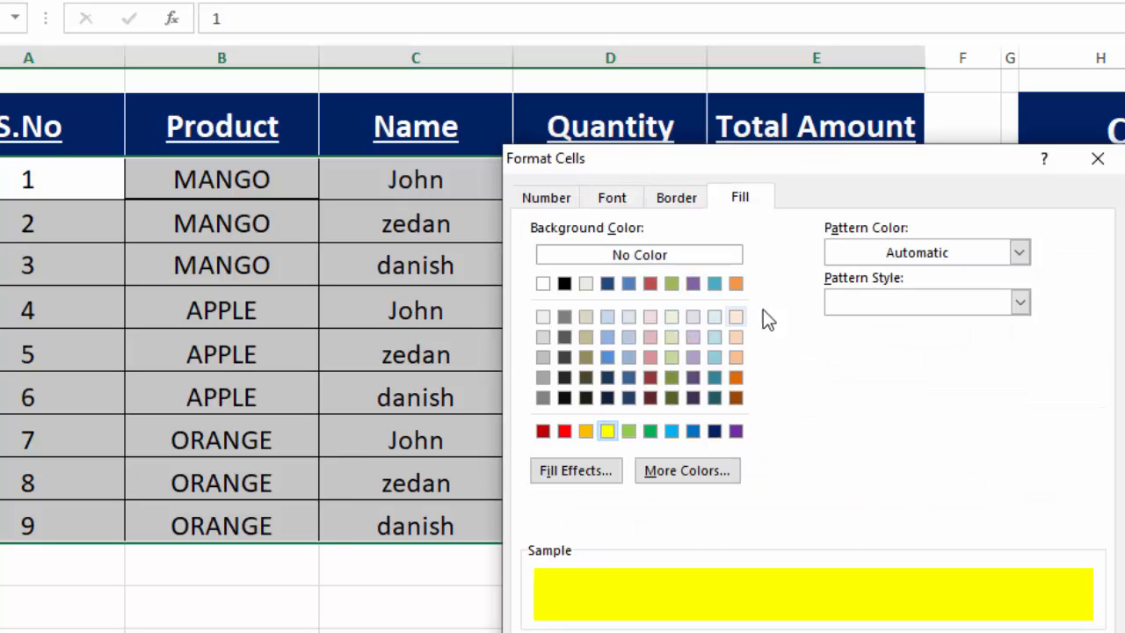
pyautogui.click(620, 198)
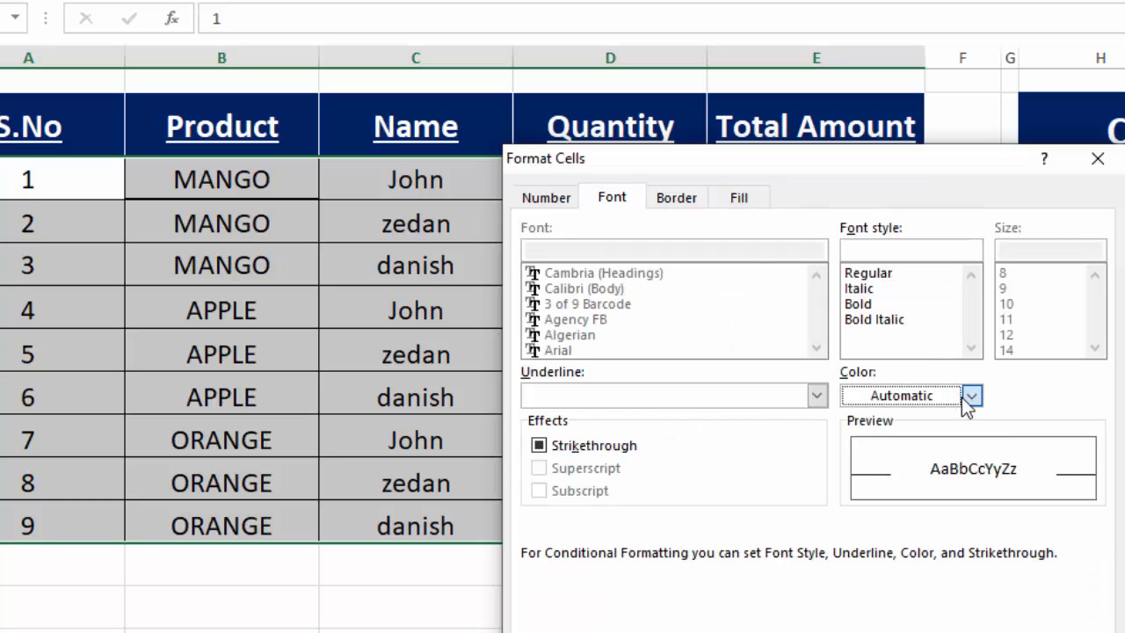
pyautogui.press('Return')
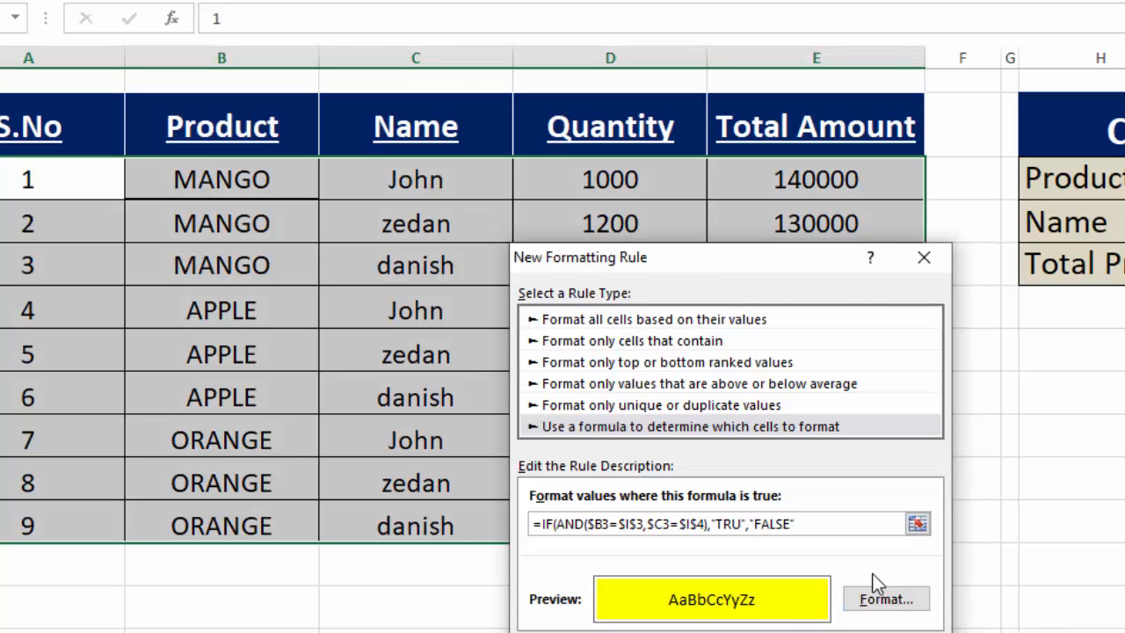
# - Correct "TRU" to "TRUE" in the rule formula, apply the rule, and deselect the table
pyautogui.click(745, 525)
pyautogui.write('E')
pyautogui.click(806, 632)
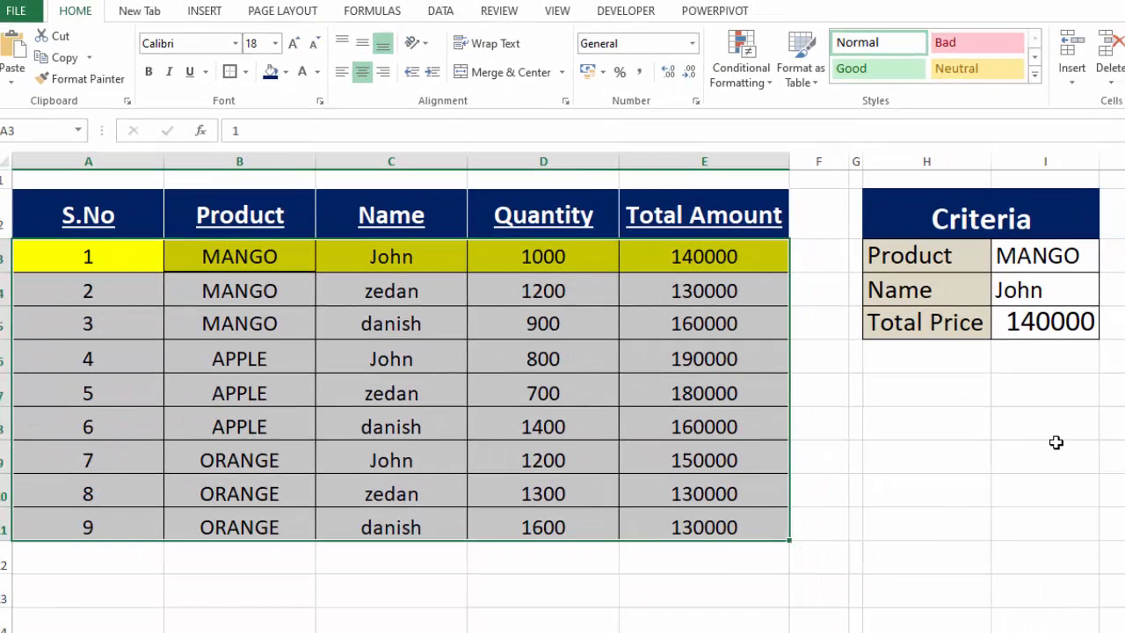
pyautogui.click(1056, 442)
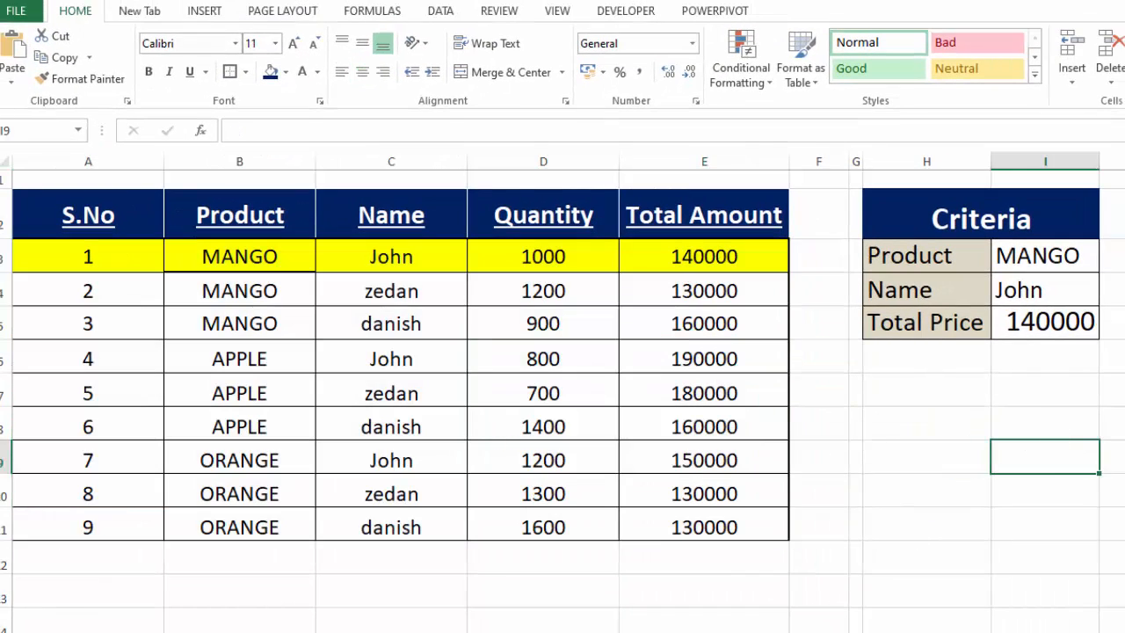
# - Test the row highlighting by setting the Product criterion to APPLE and choosing the second, then the third listed name as Name criterion
pyautogui.click(1074, 248)
pyautogui.click(1107, 263)
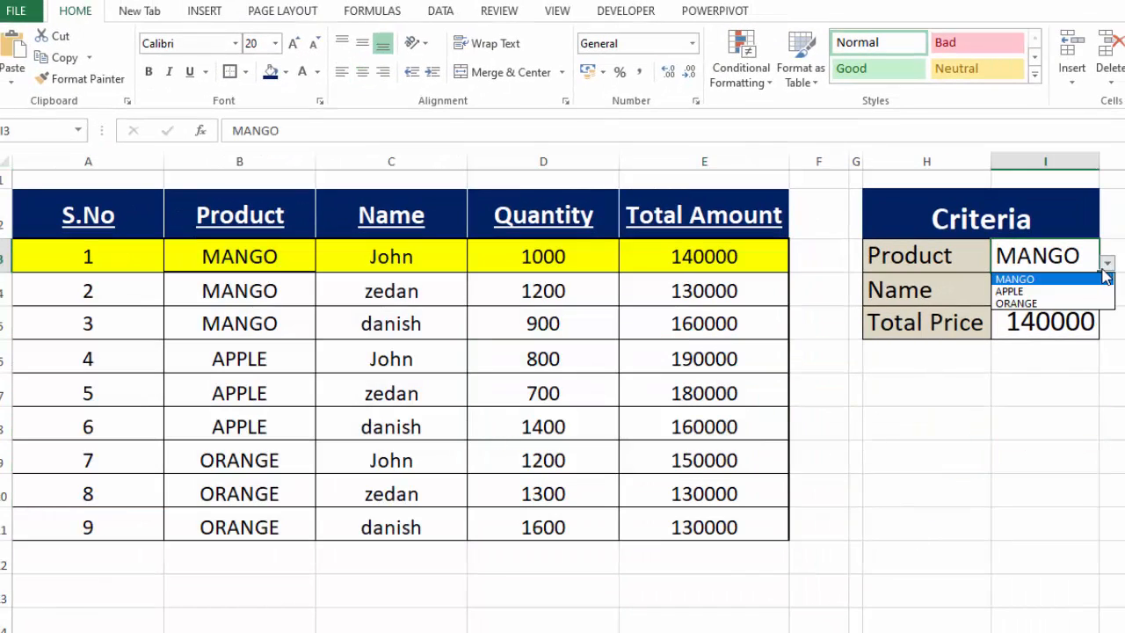
pyautogui.click(1081, 290)
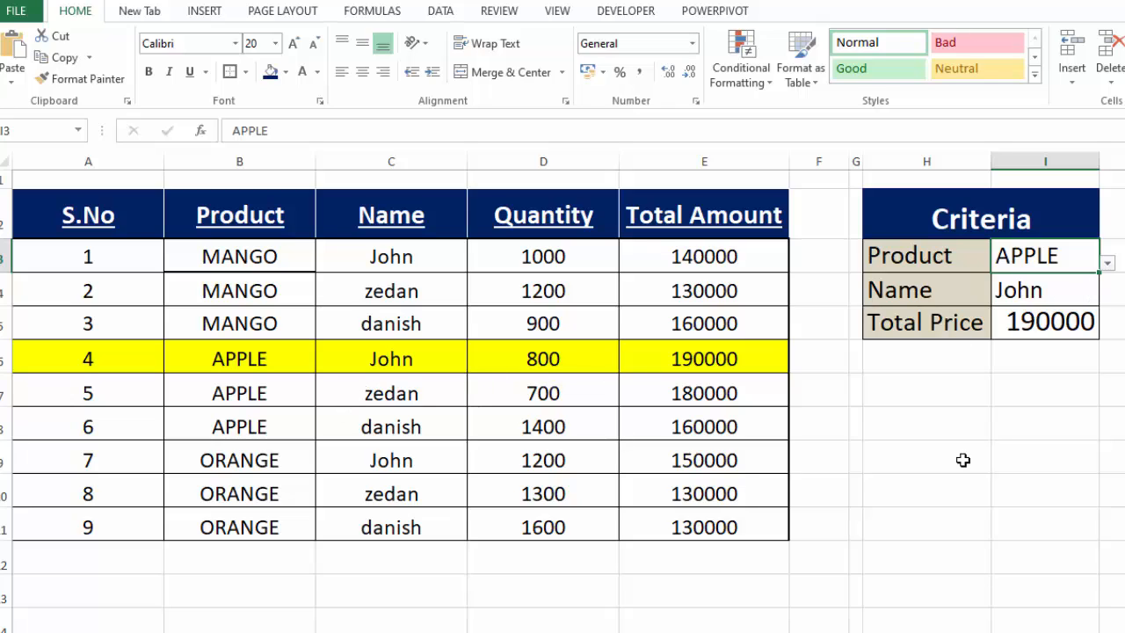
pyautogui.click(1093, 284)
pyautogui.click(1106, 296)
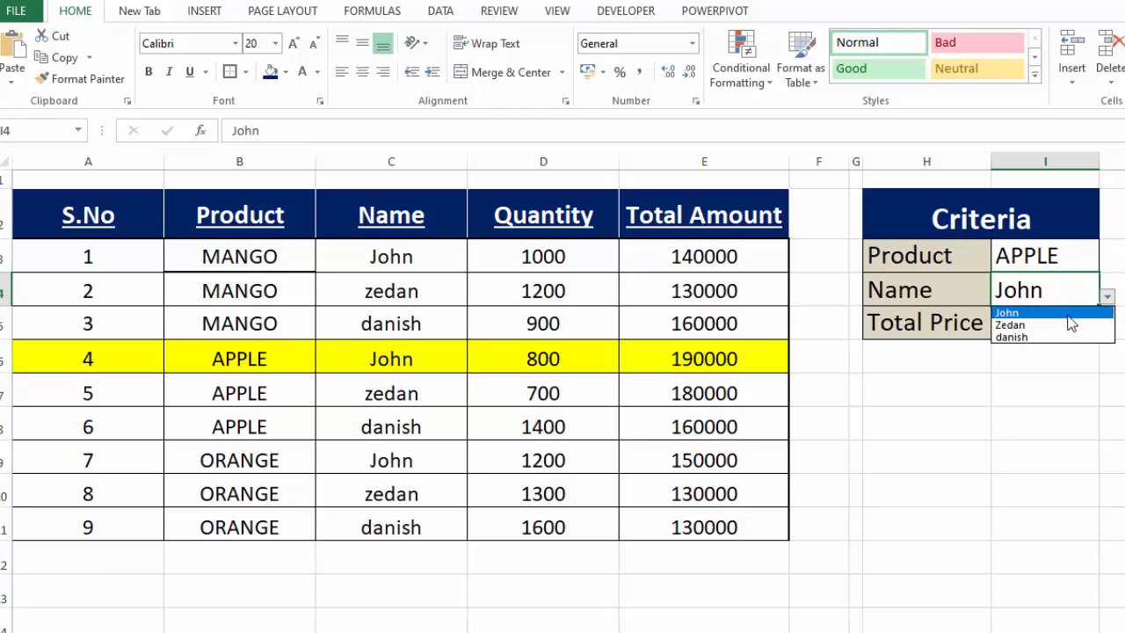
pyautogui.click(1067, 321)
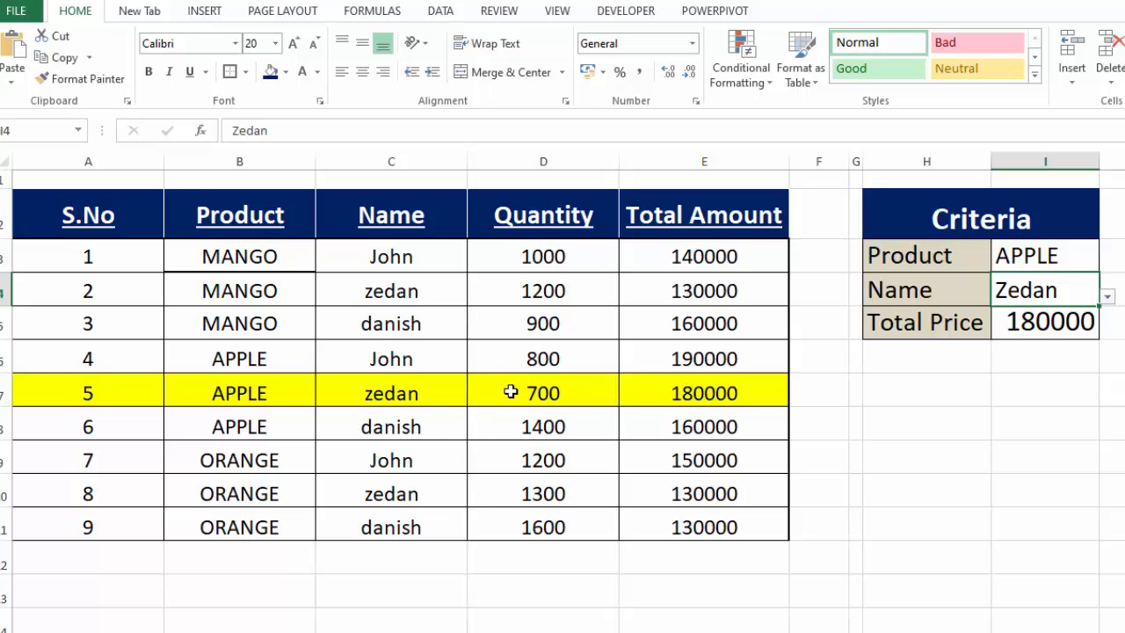
pyautogui.click(1106, 296)
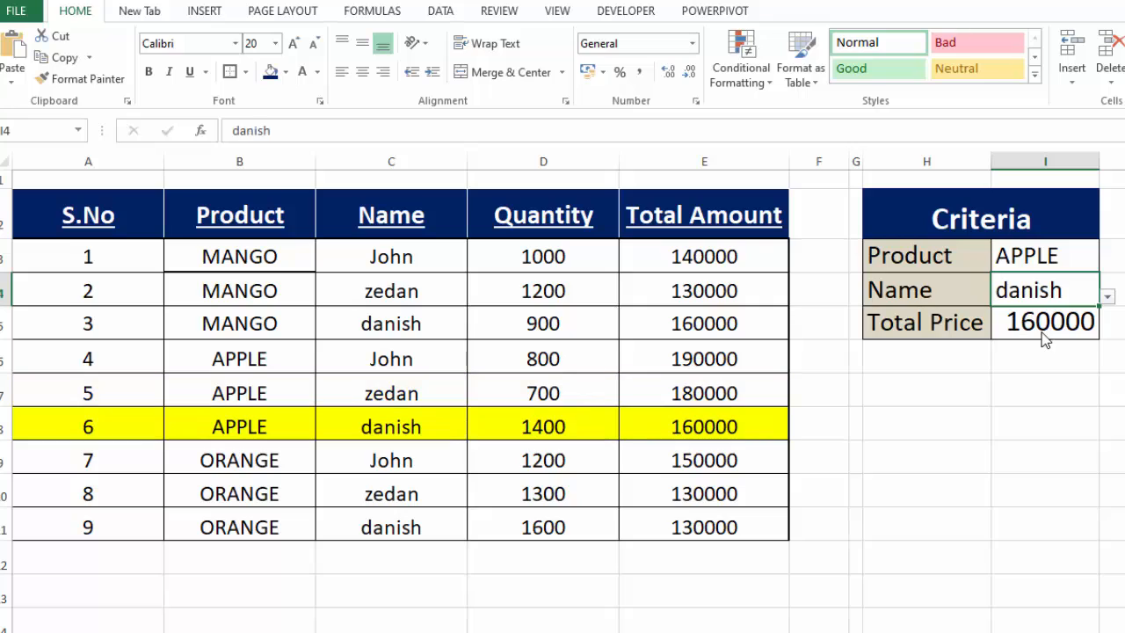
# - Set the Product criterion to ORANGE to test the highlighting with the chosen name
pyautogui.click(1056, 262)
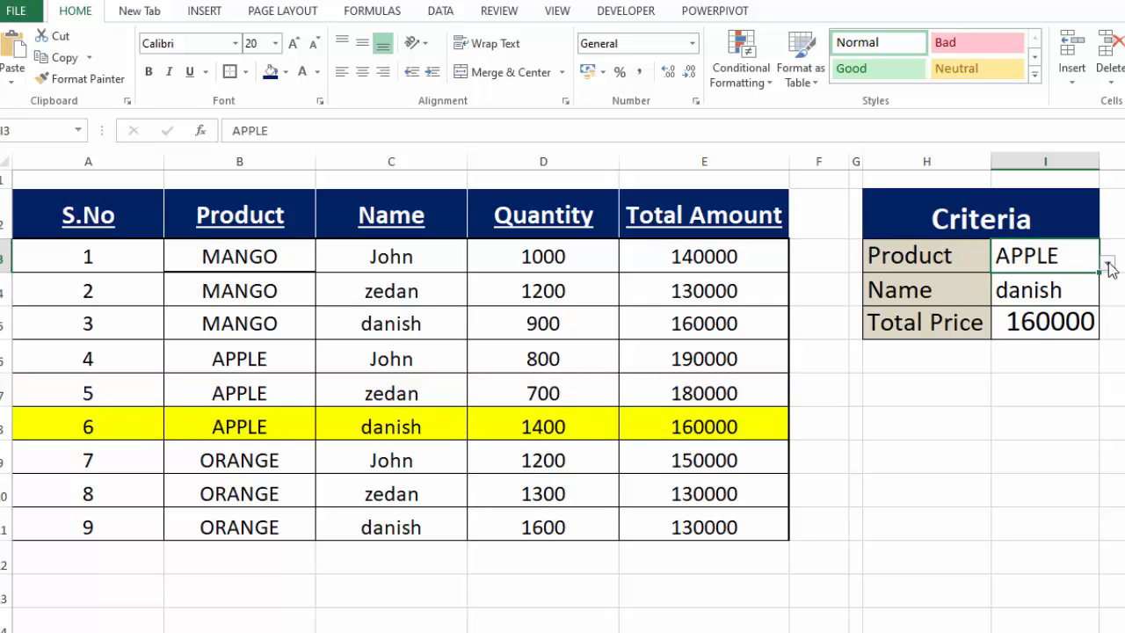
pyautogui.click(1107, 263)
pyautogui.click(1049, 301)
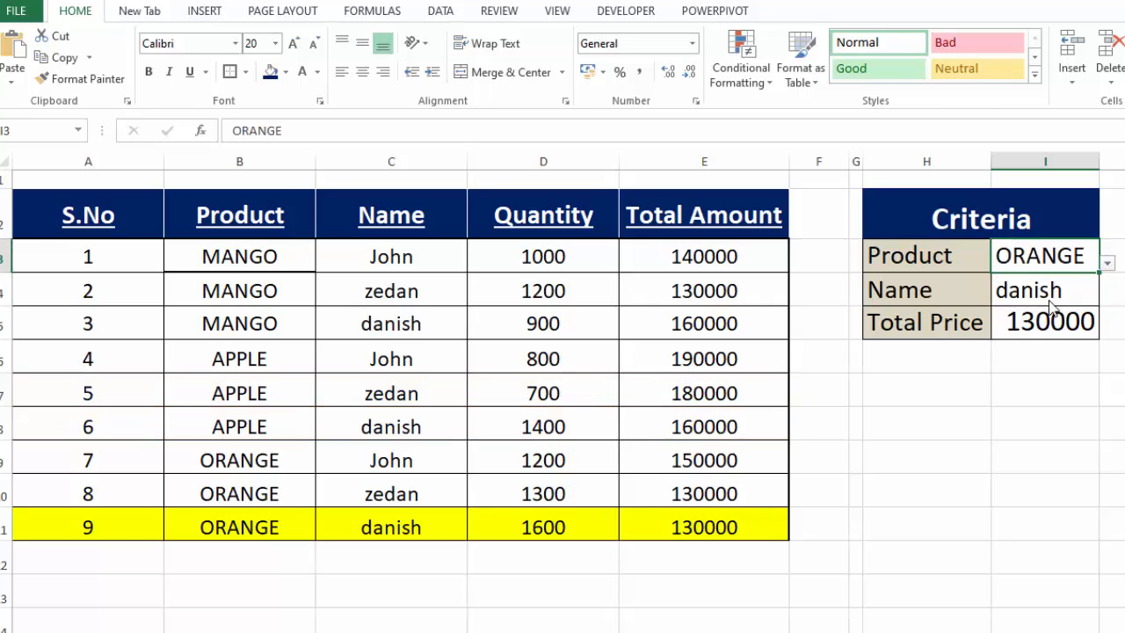